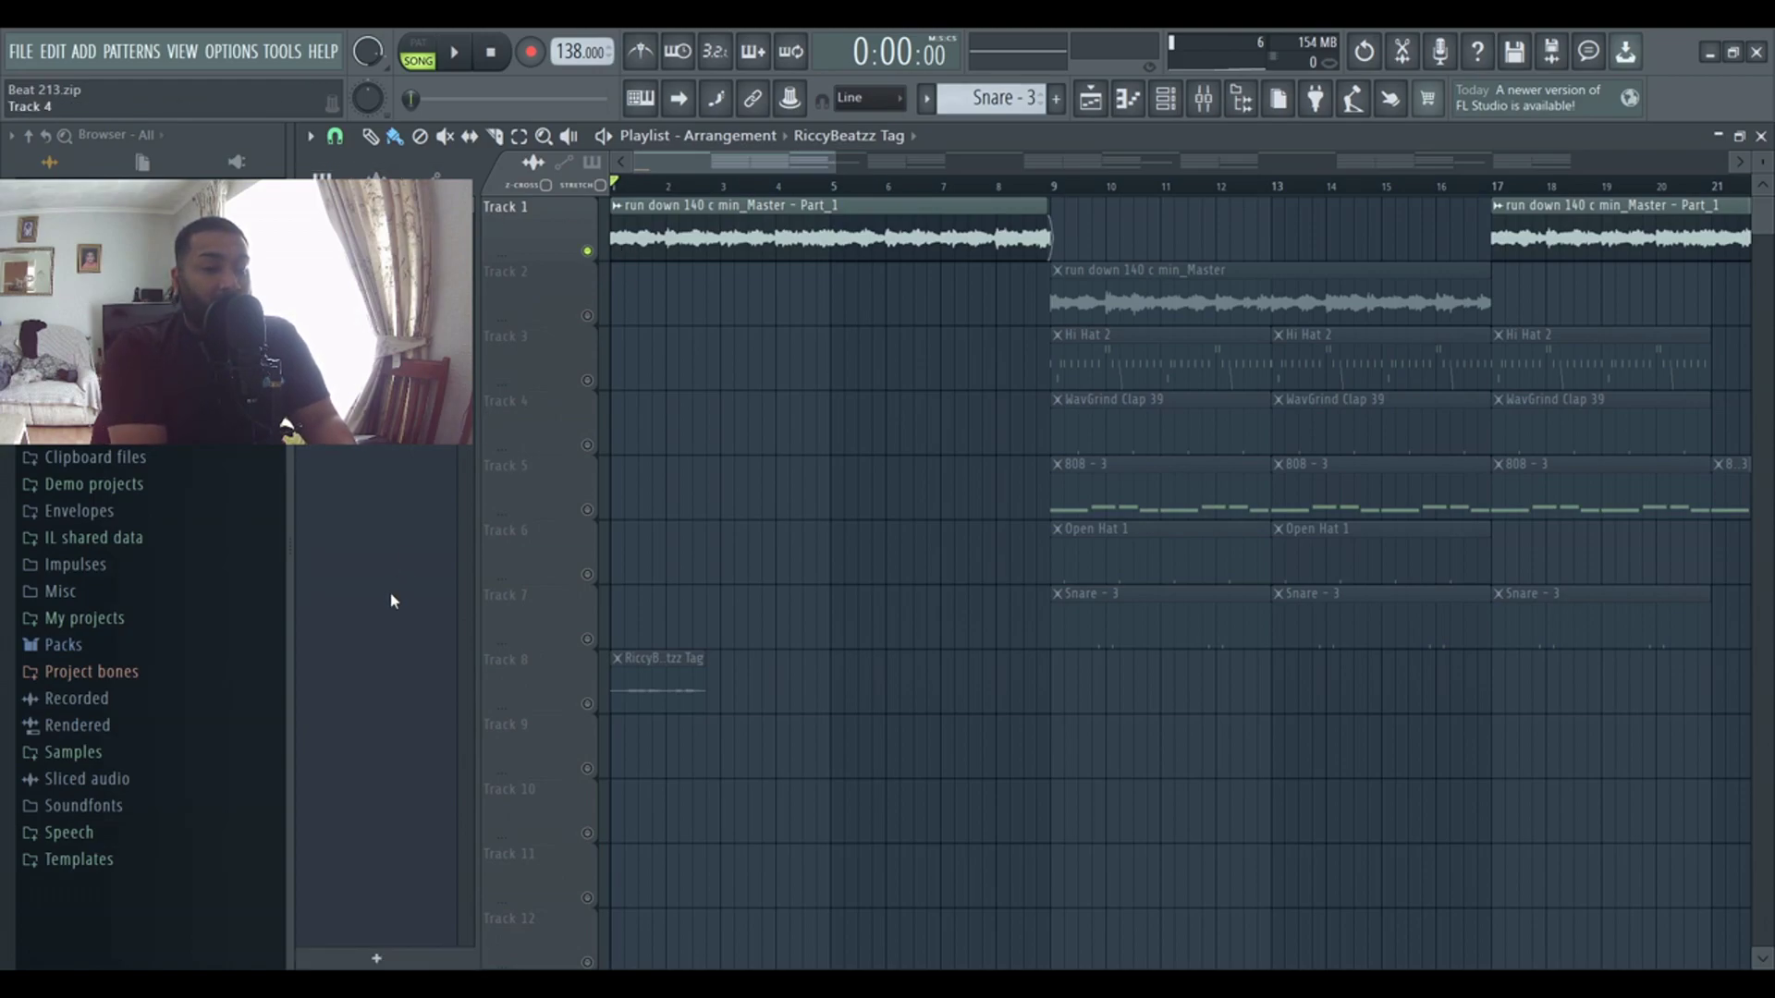
# - Play the intro, unmute sample Track 2 during playback, then stop
pyautogui.press('space')
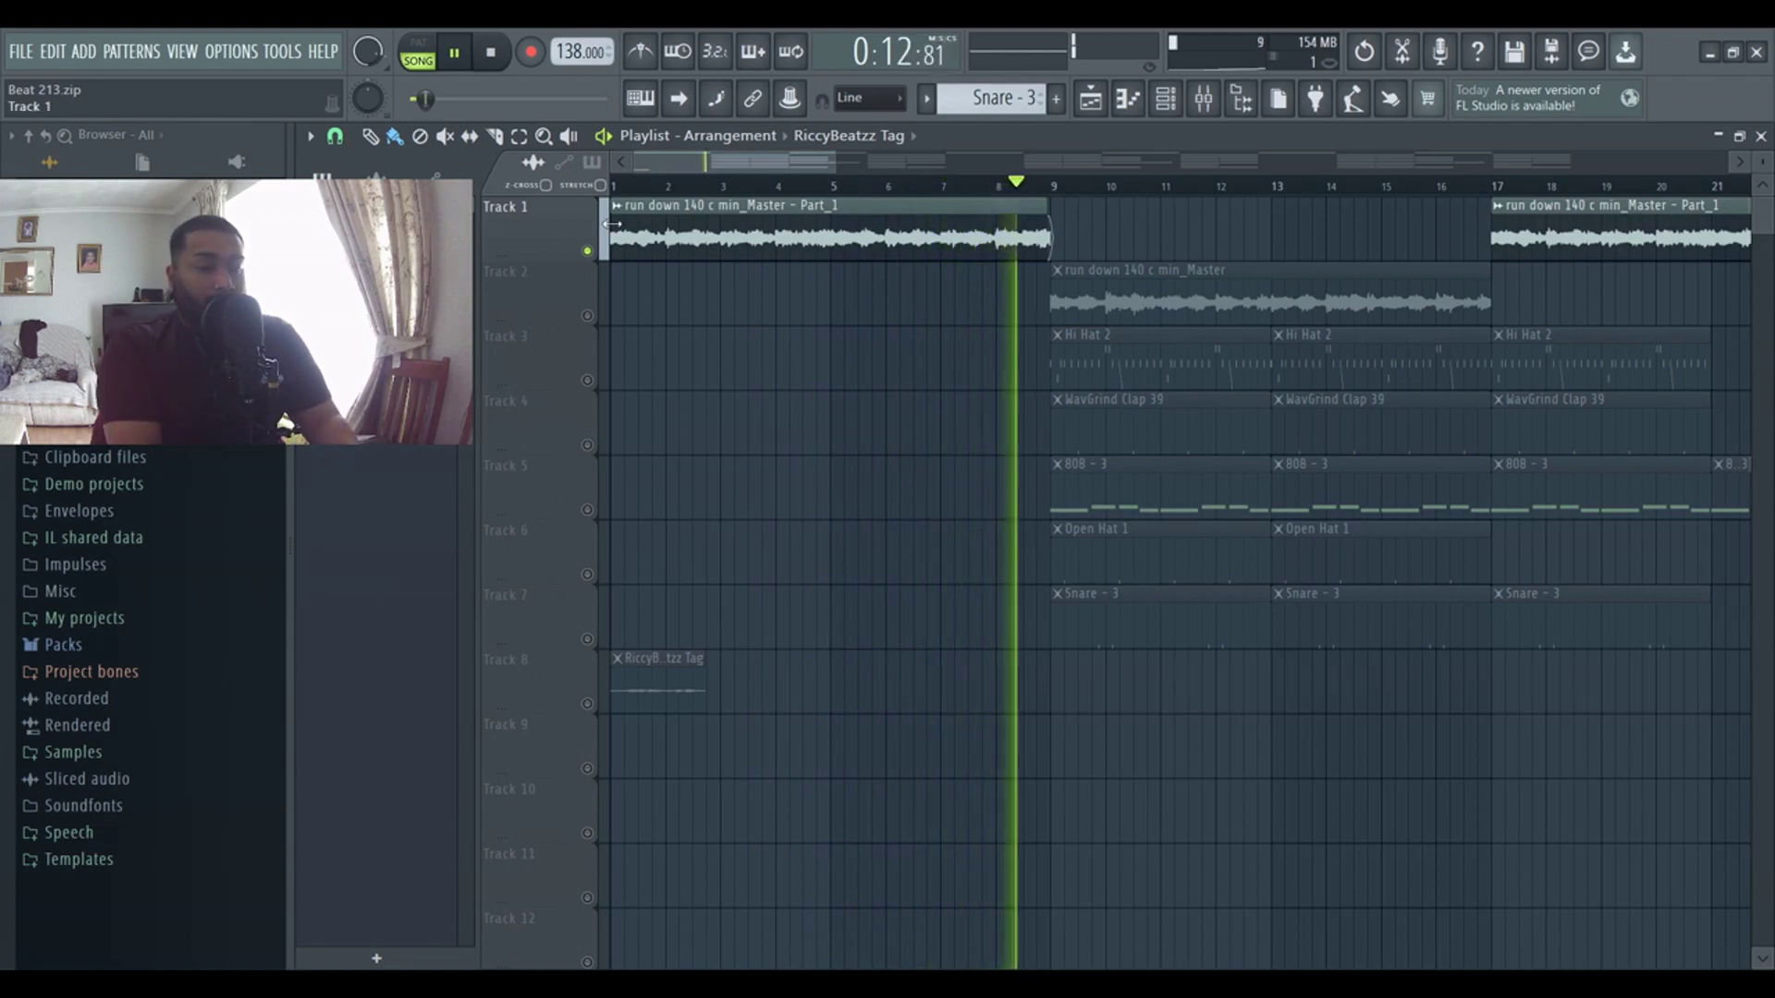
pyautogui.click(588, 318)
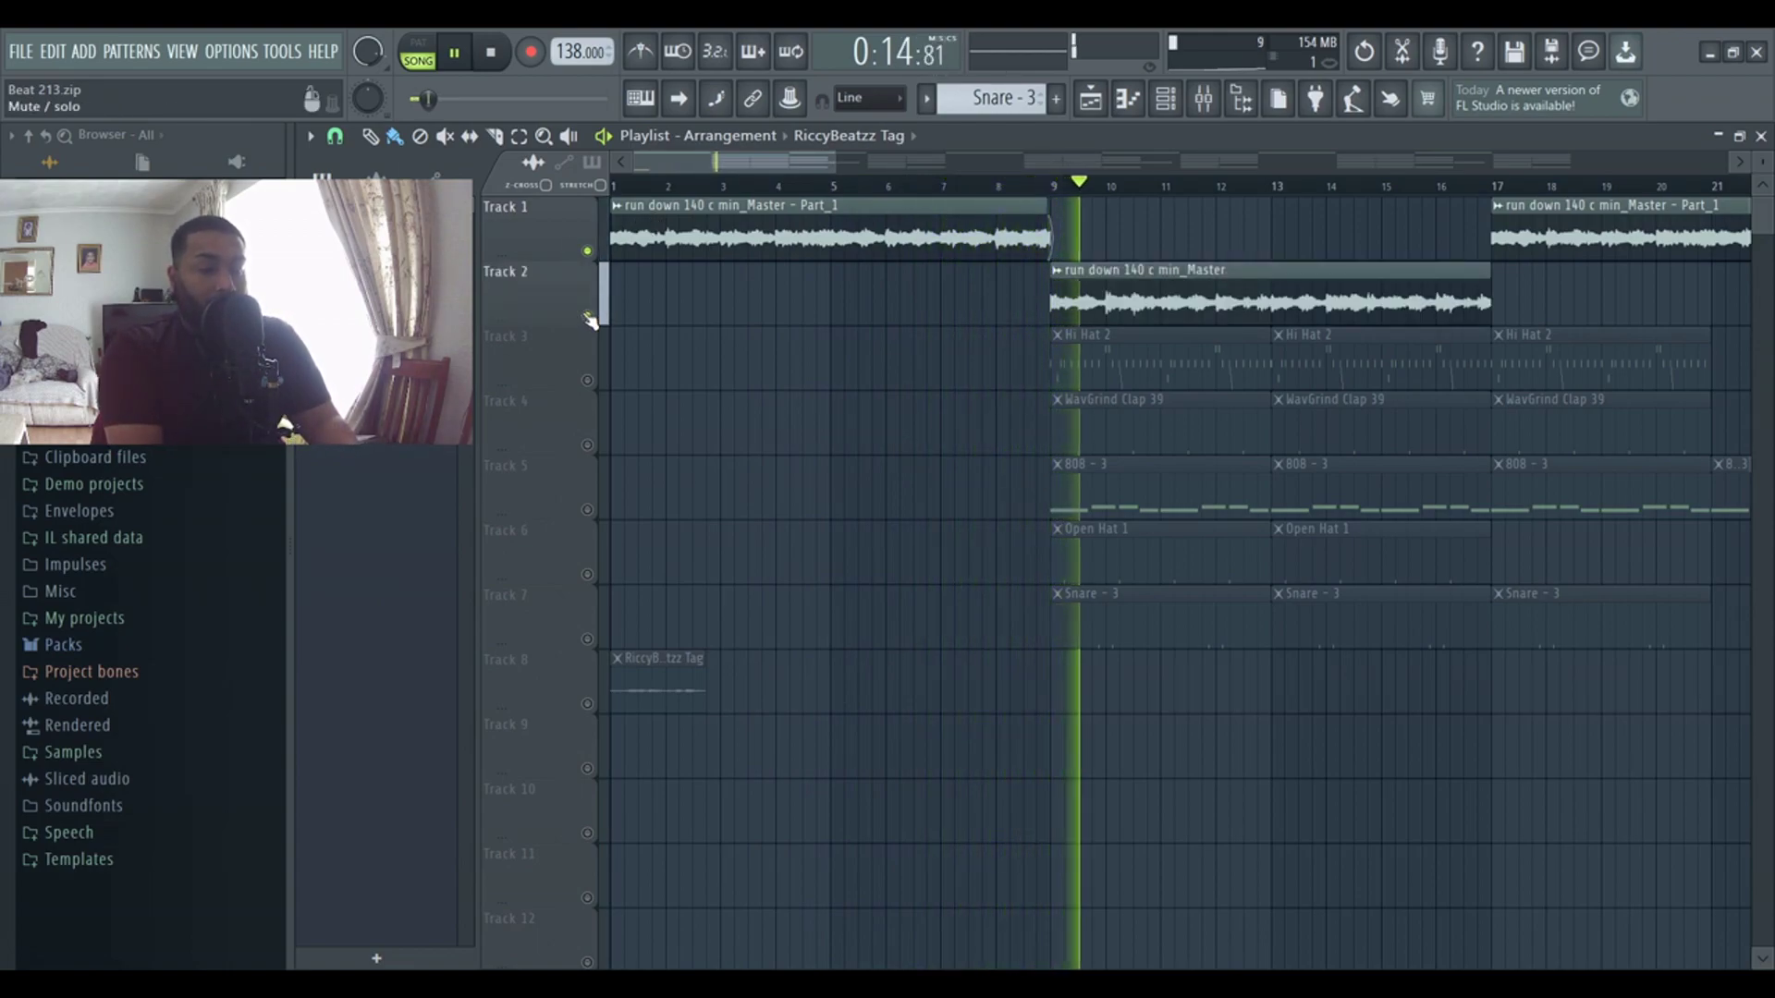
pyautogui.hscroll(2, 698, 369)
pyautogui.hscroll(3, 697, 369)
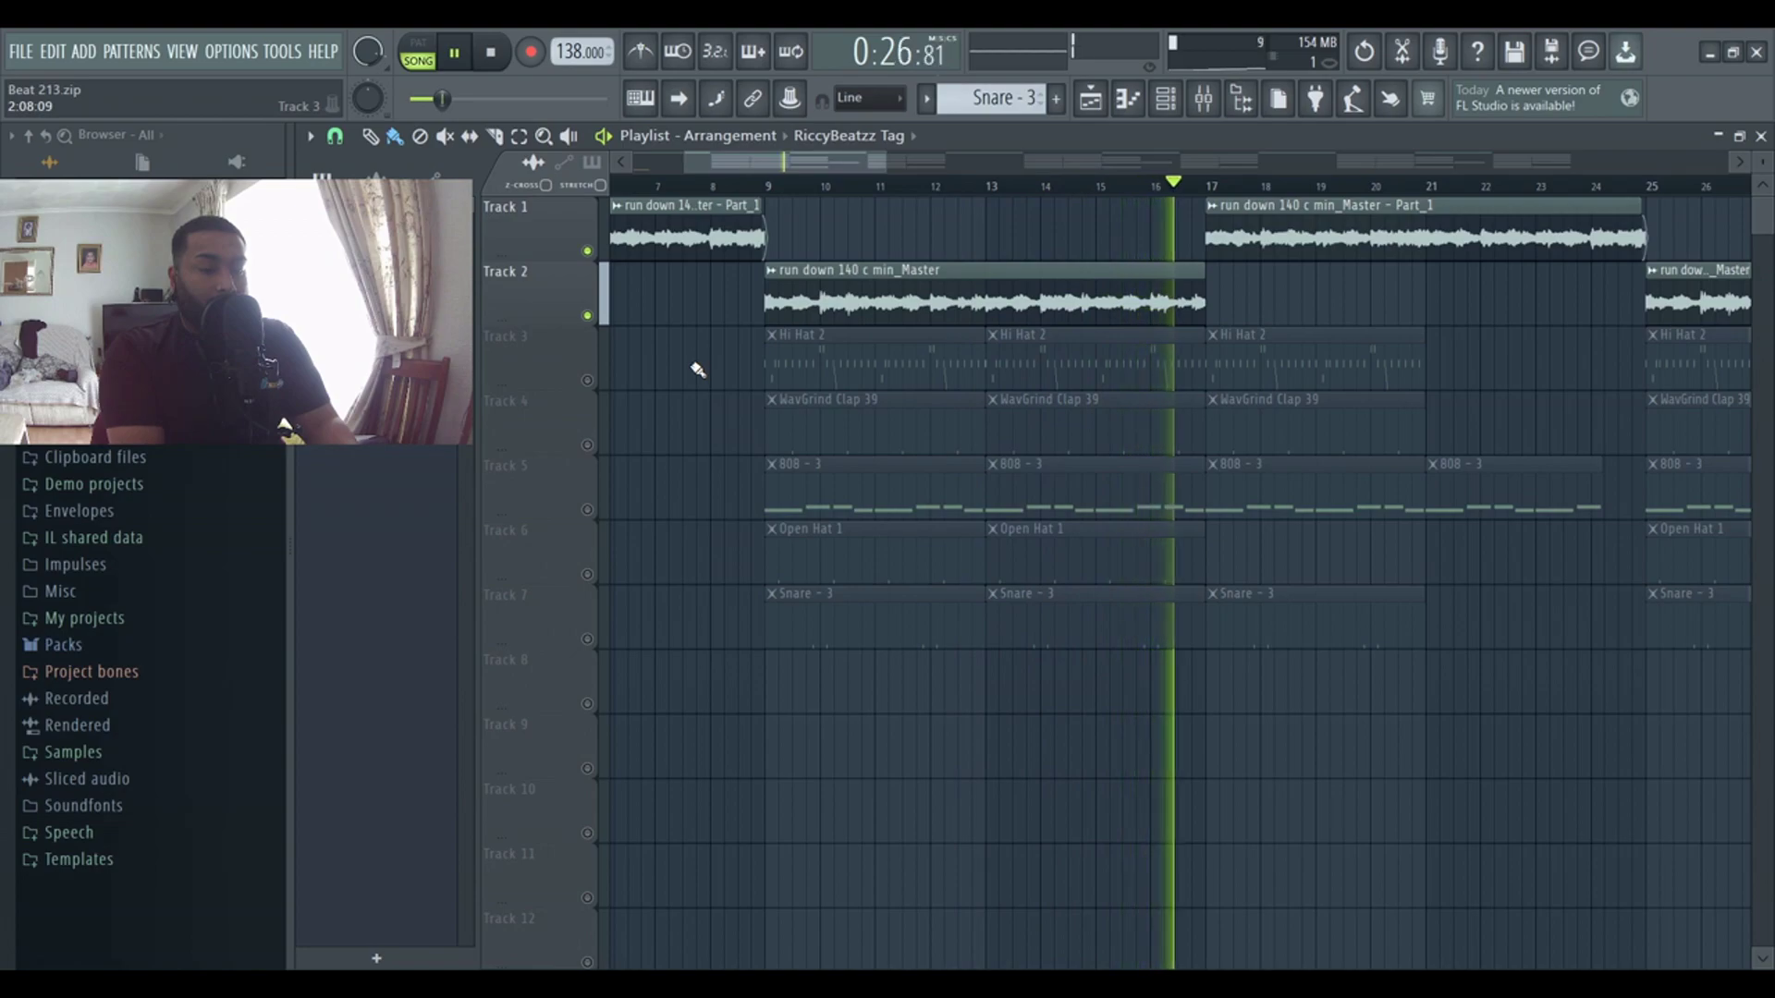
pyautogui.press('space')
pyautogui.scroll(5, 693, 369)
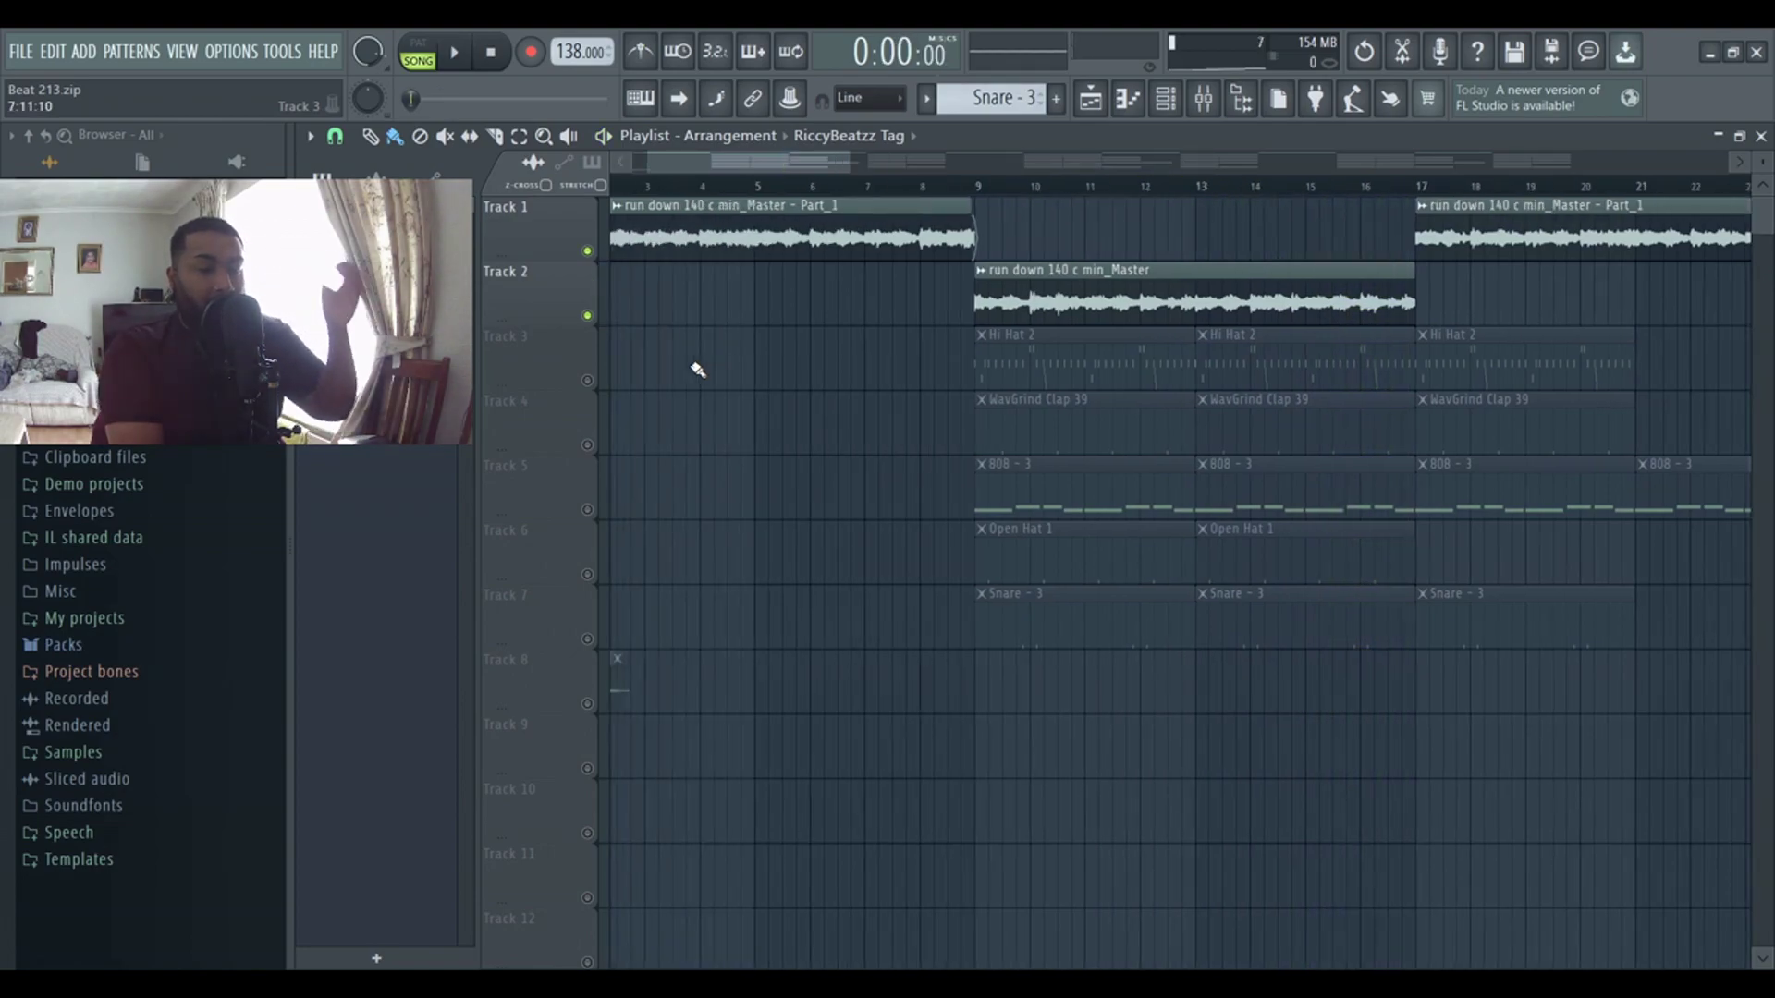
# - In the mixer, view insert 5 (Part_1) effect slots, then go back to the playlist
pyautogui.click(1206, 105)
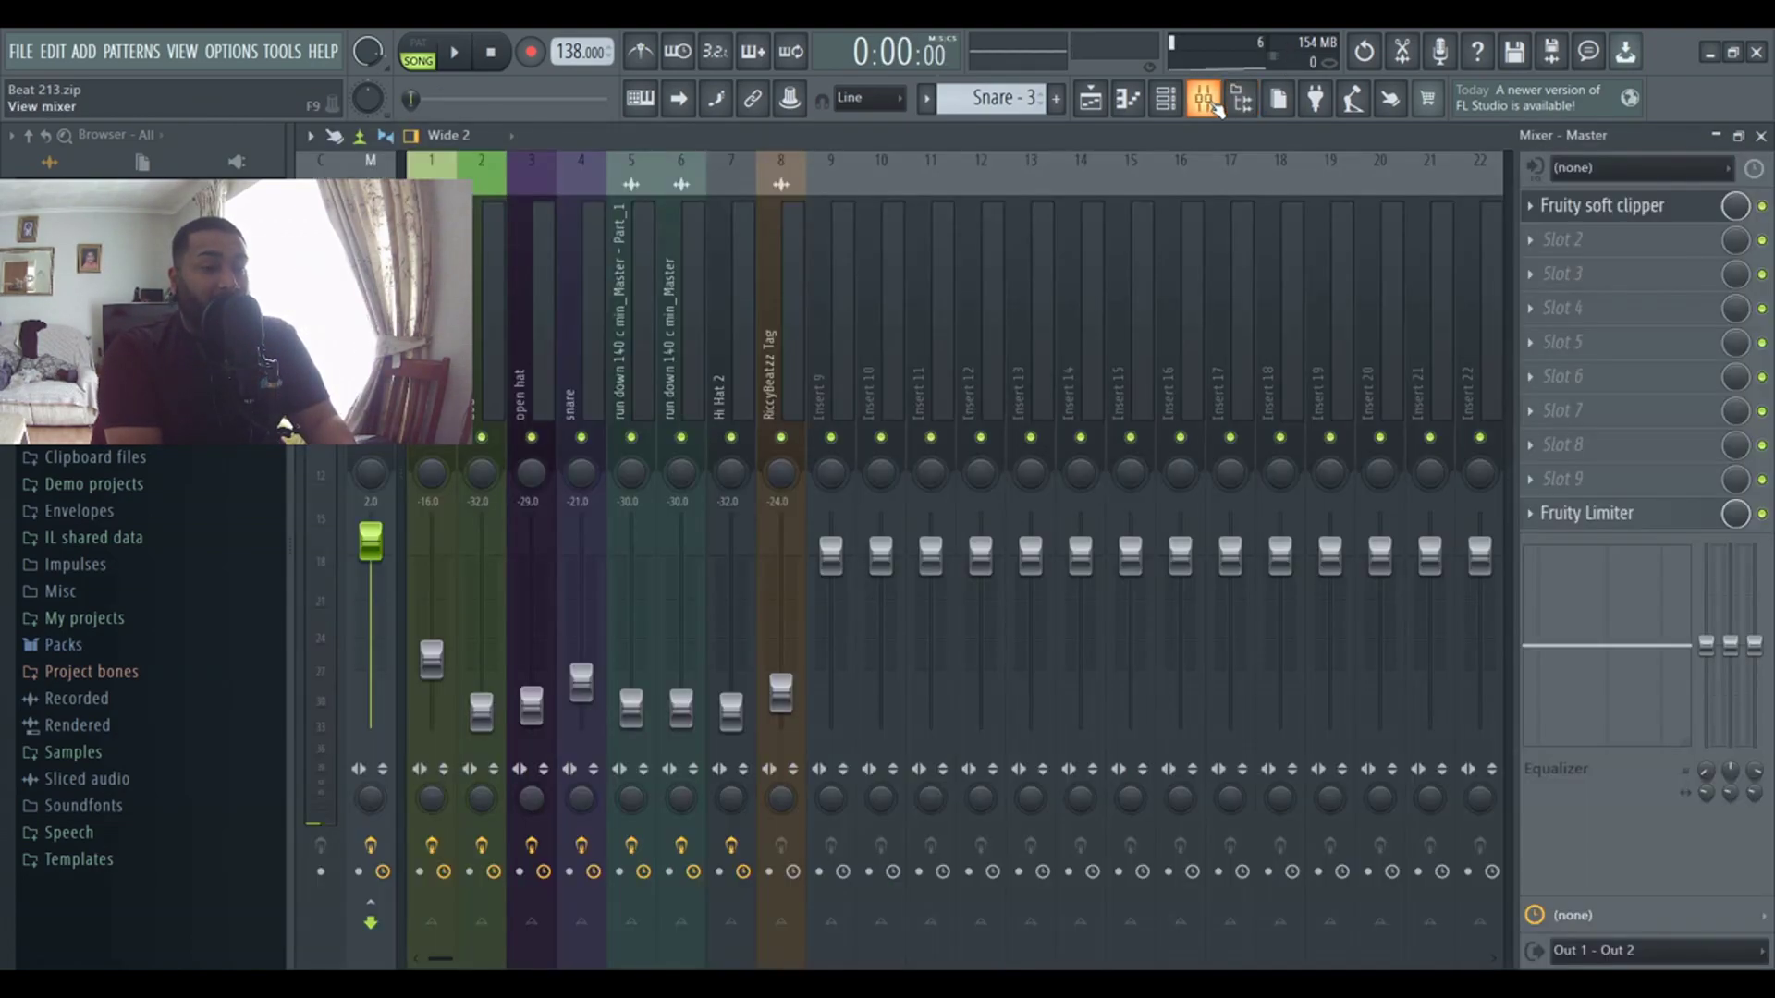
pyautogui.click(693, 194)
pyautogui.click(630, 184)
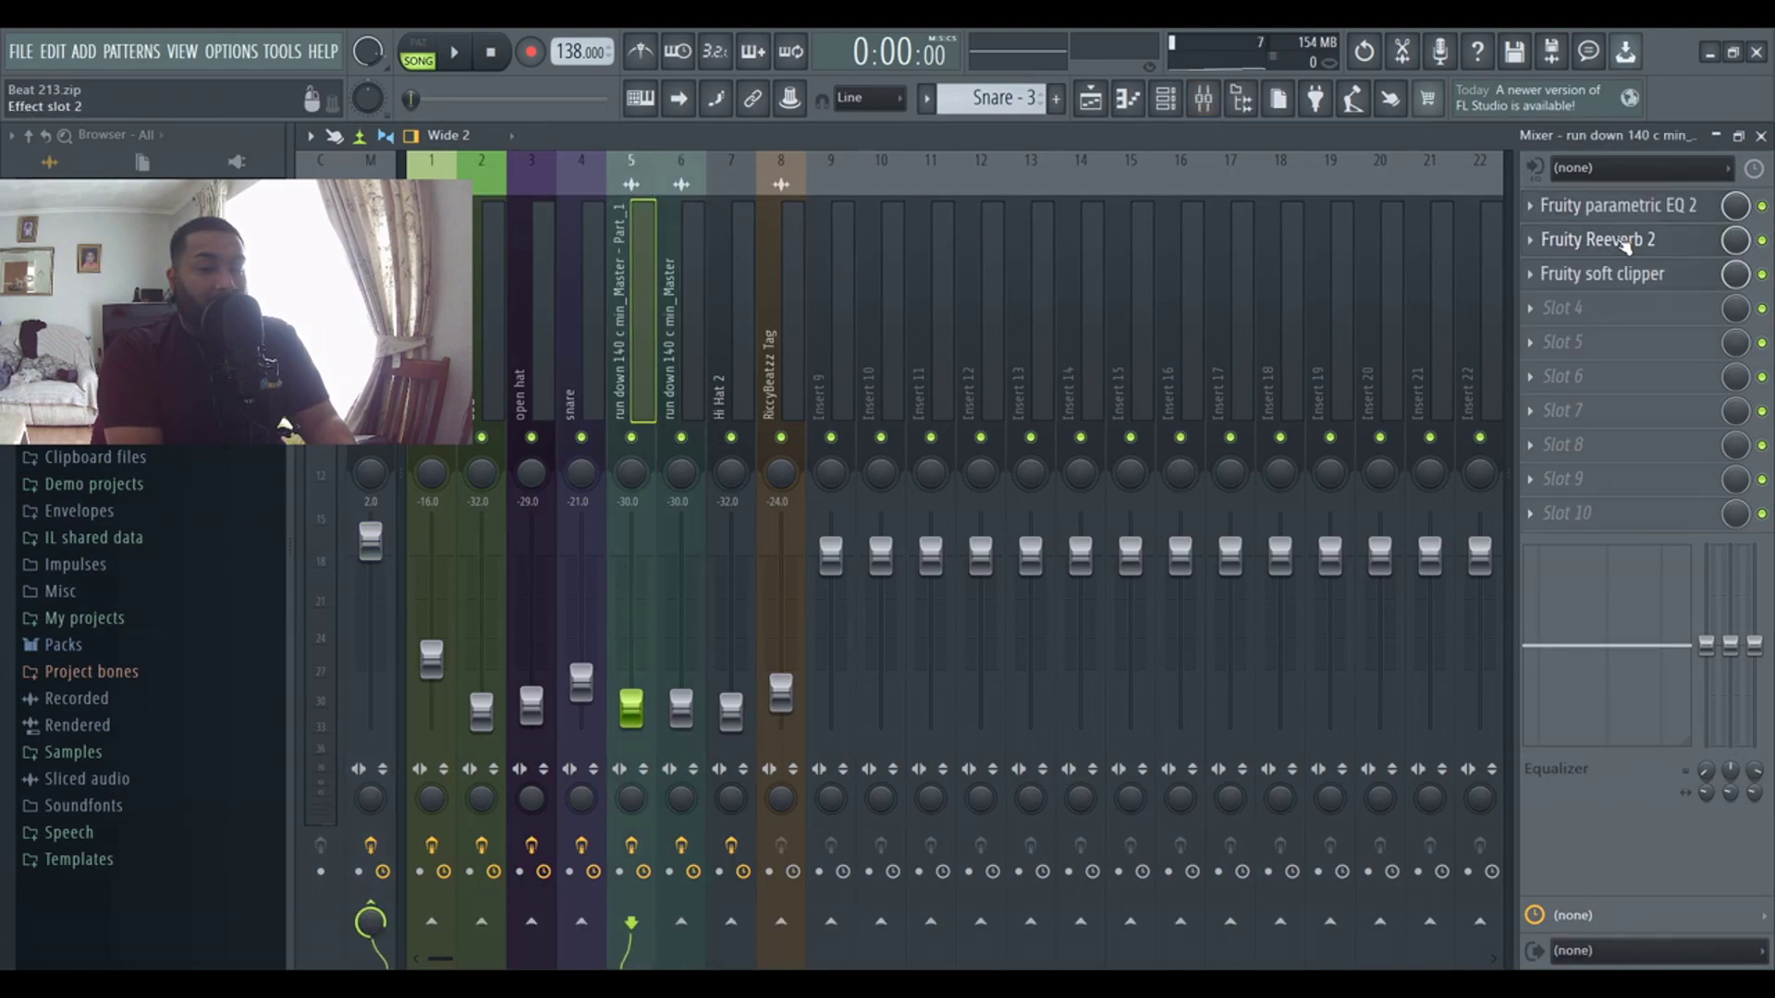
pyautogui.click(1105, 112)
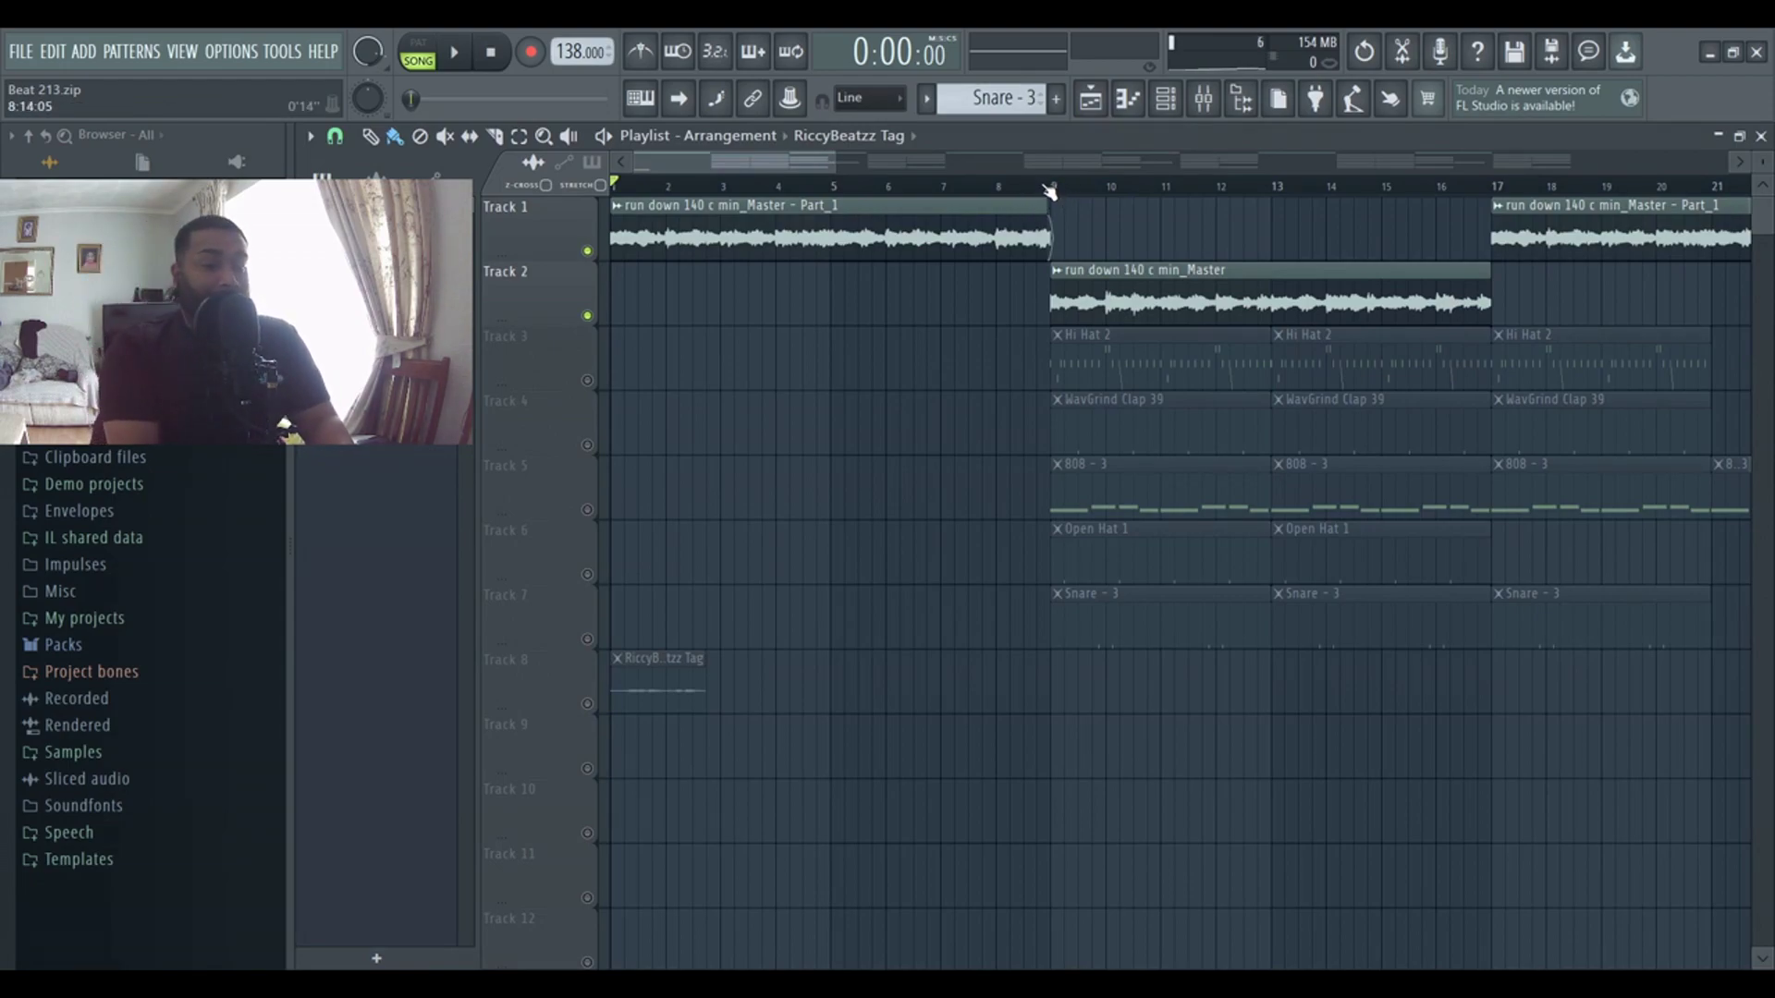
# - Select bars 9–13, then unmute and audition the clap and 808 tracks
pyautogui.moveTo(1050, 192); pyautogui.dragTo(1279, 190)
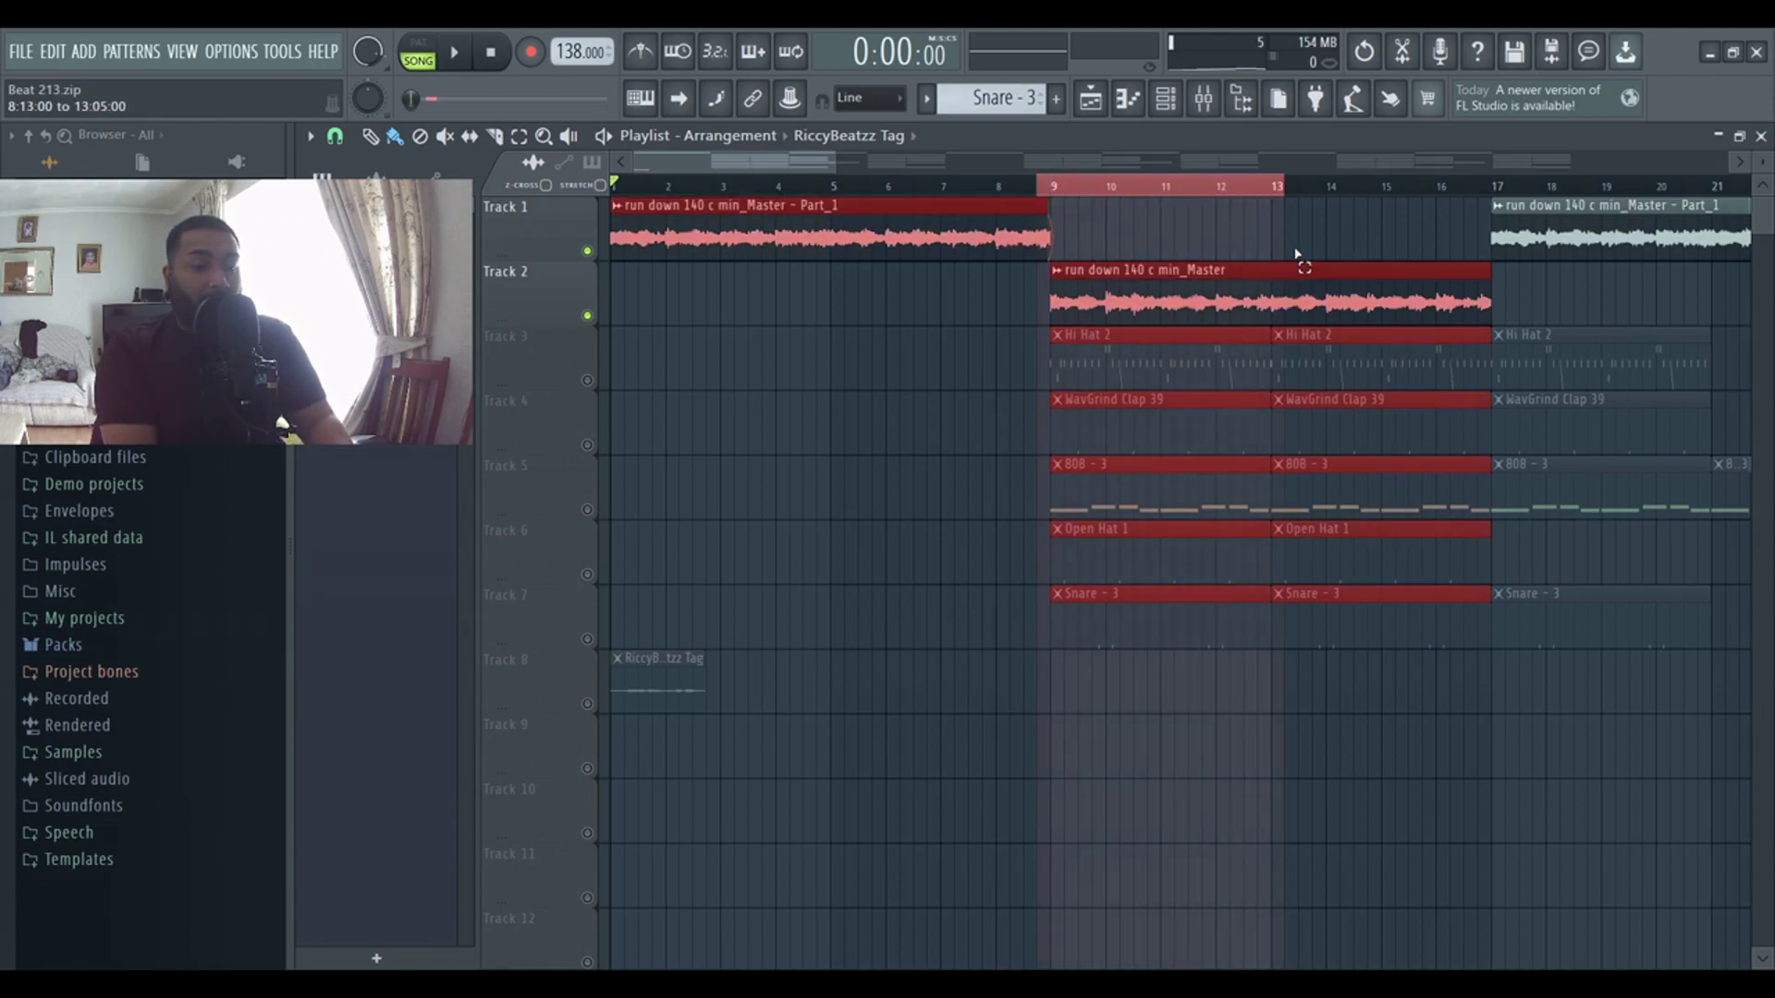
pyautogui.click(587, 446)
pyautogui.press('space')
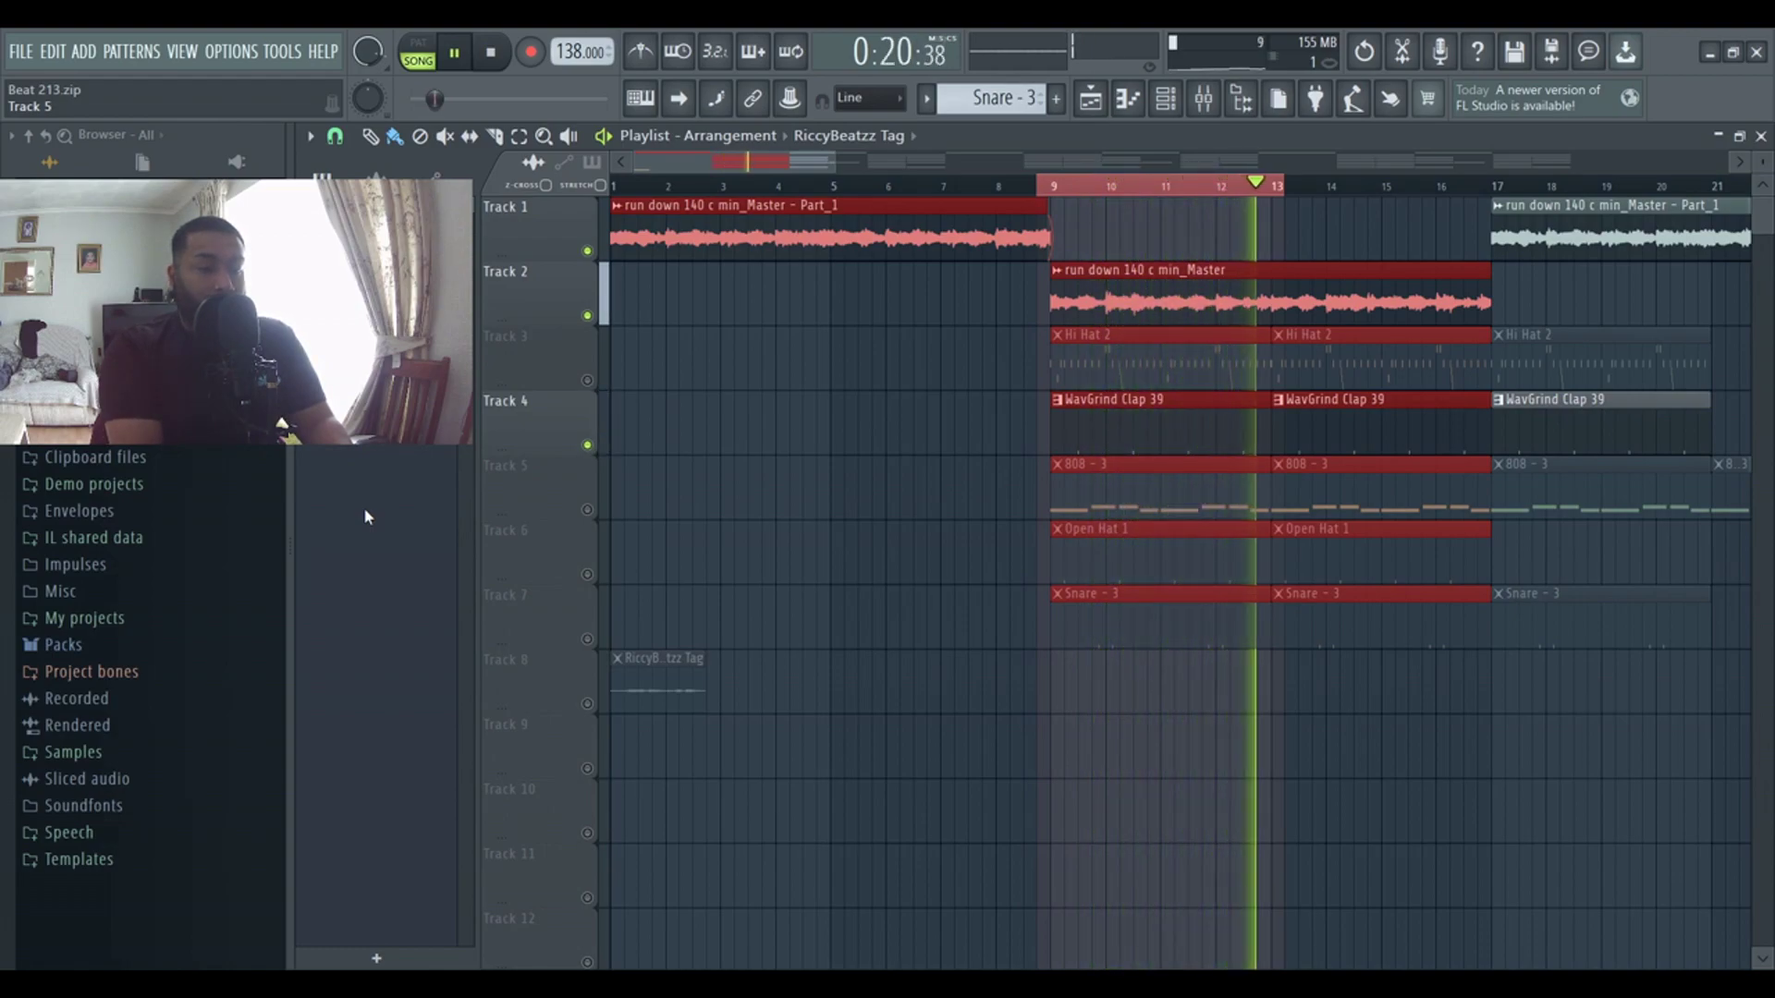
pyautogui.press('space')
pyautogui.click(587, 509)
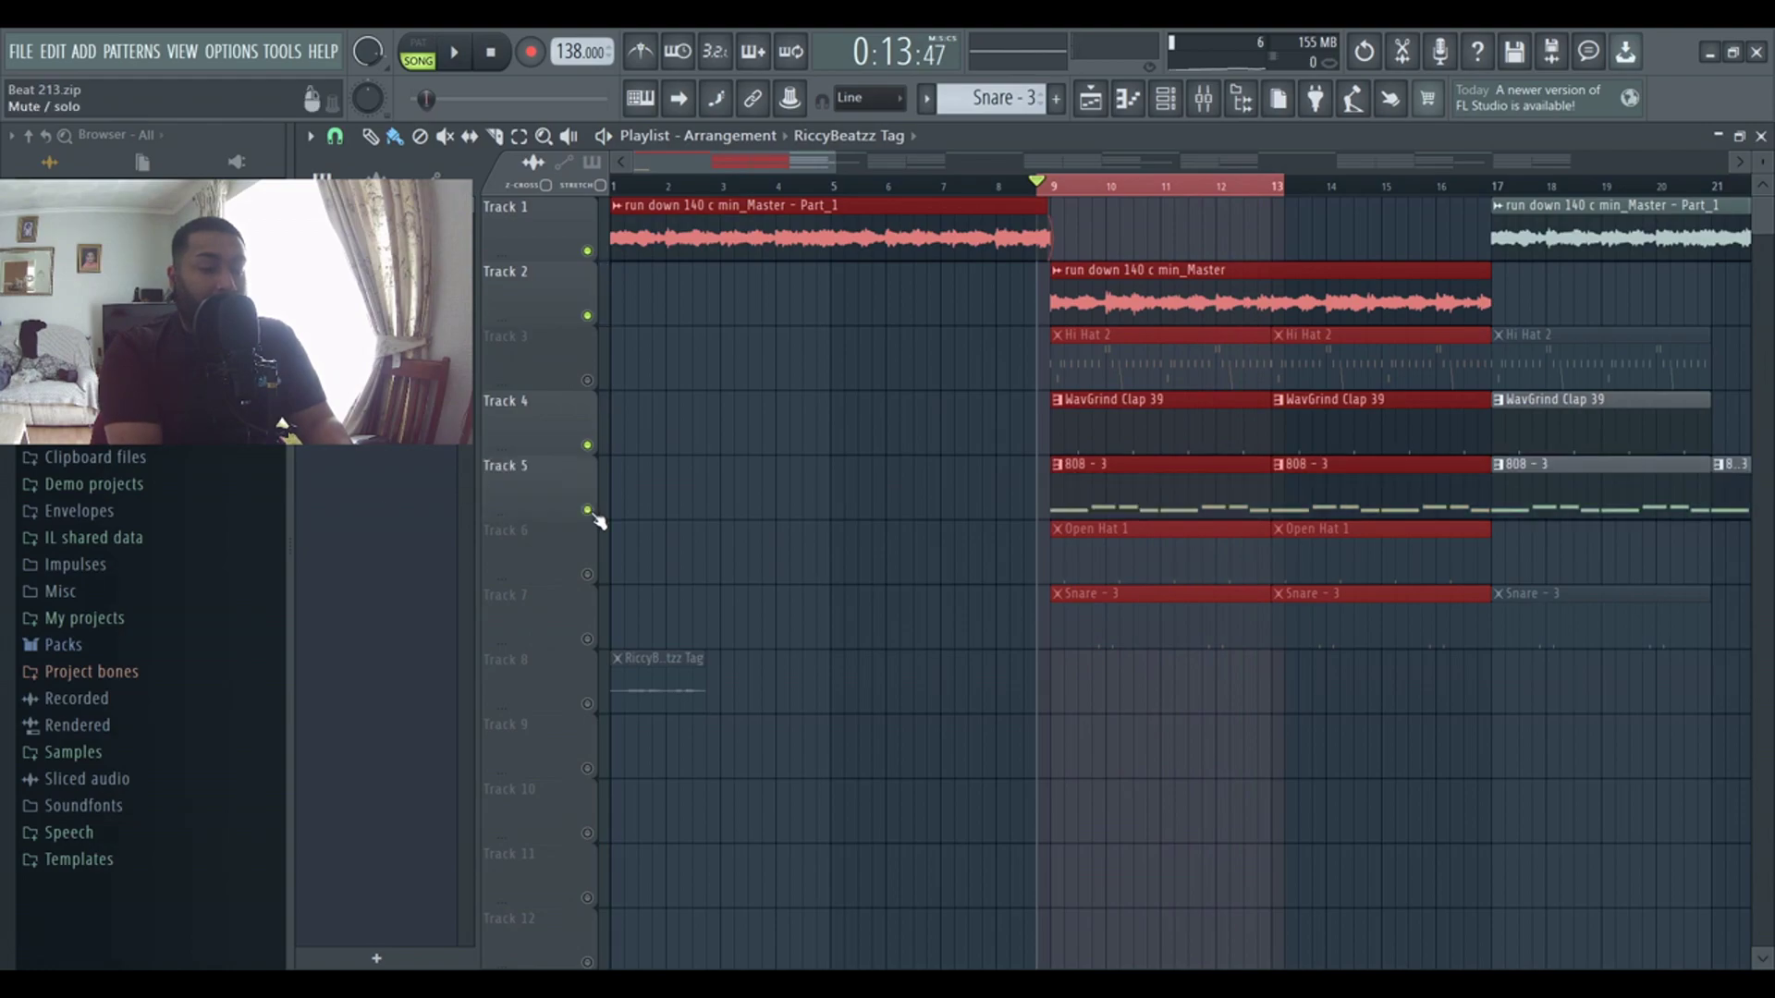
pyautogui.press('space')
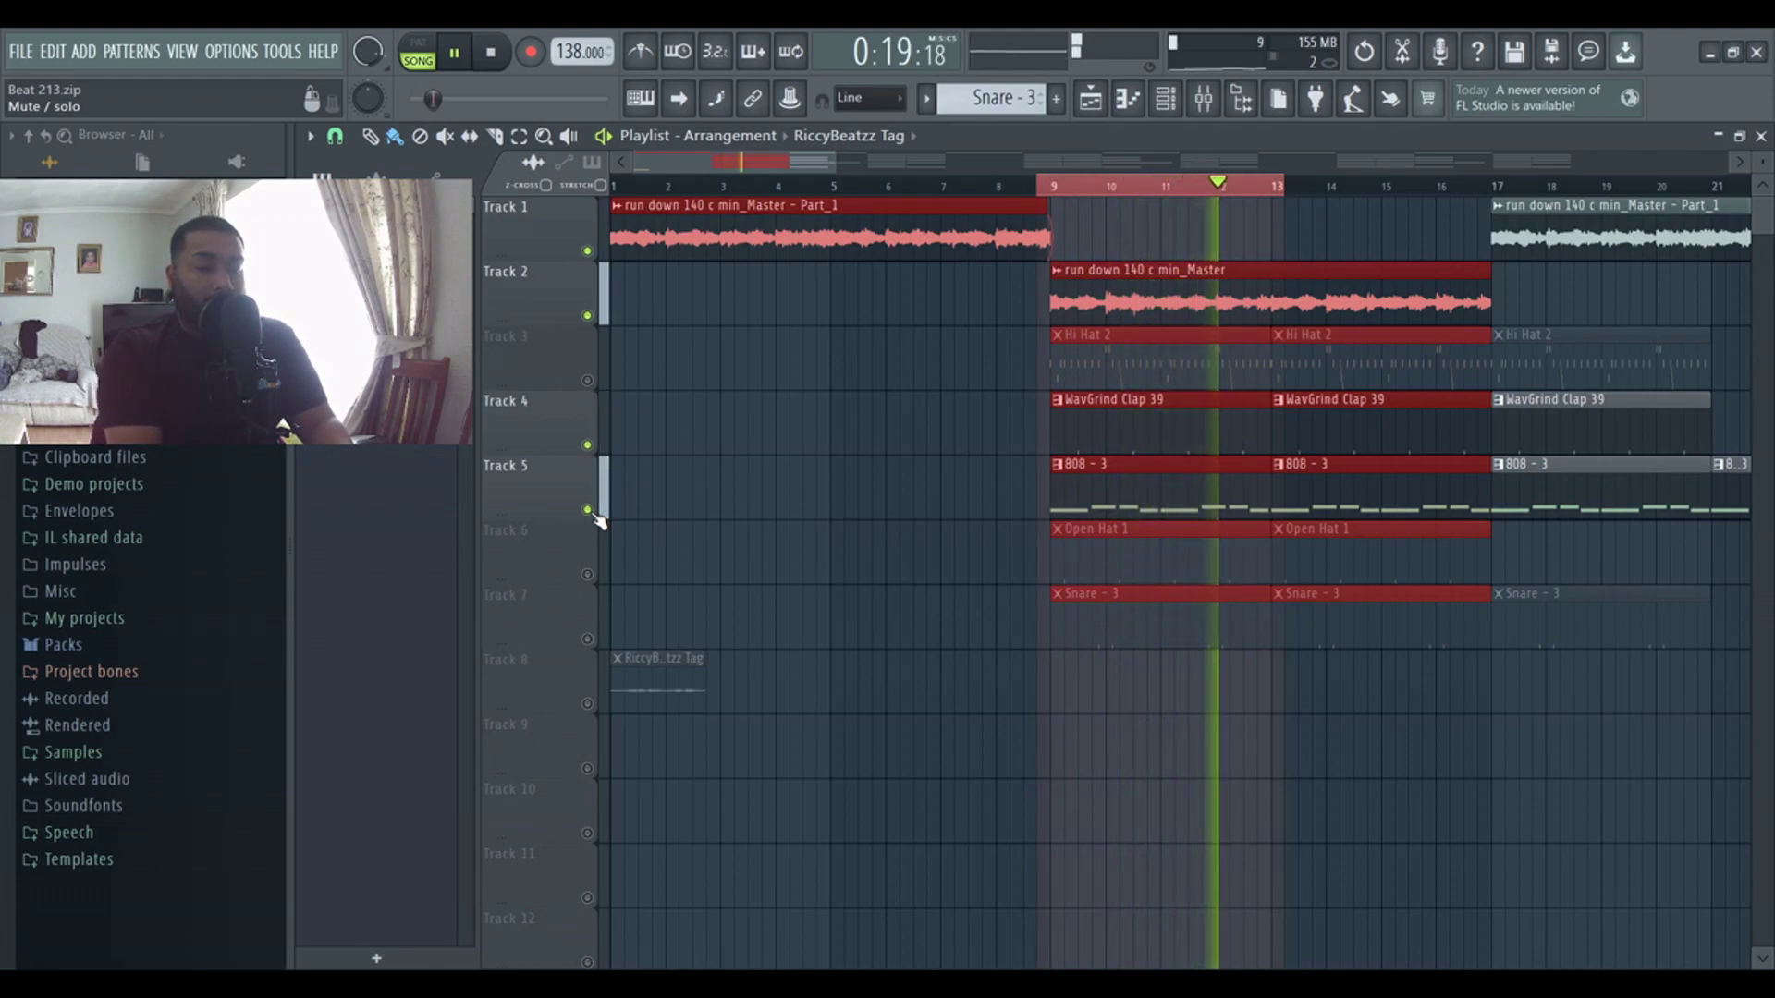
pyautogui.press('space')
# - Unmute the snare and open hat tracks, auditioning bars 9–13 after each
pyautogui.click(586, 639)
pyautogui.press('space')
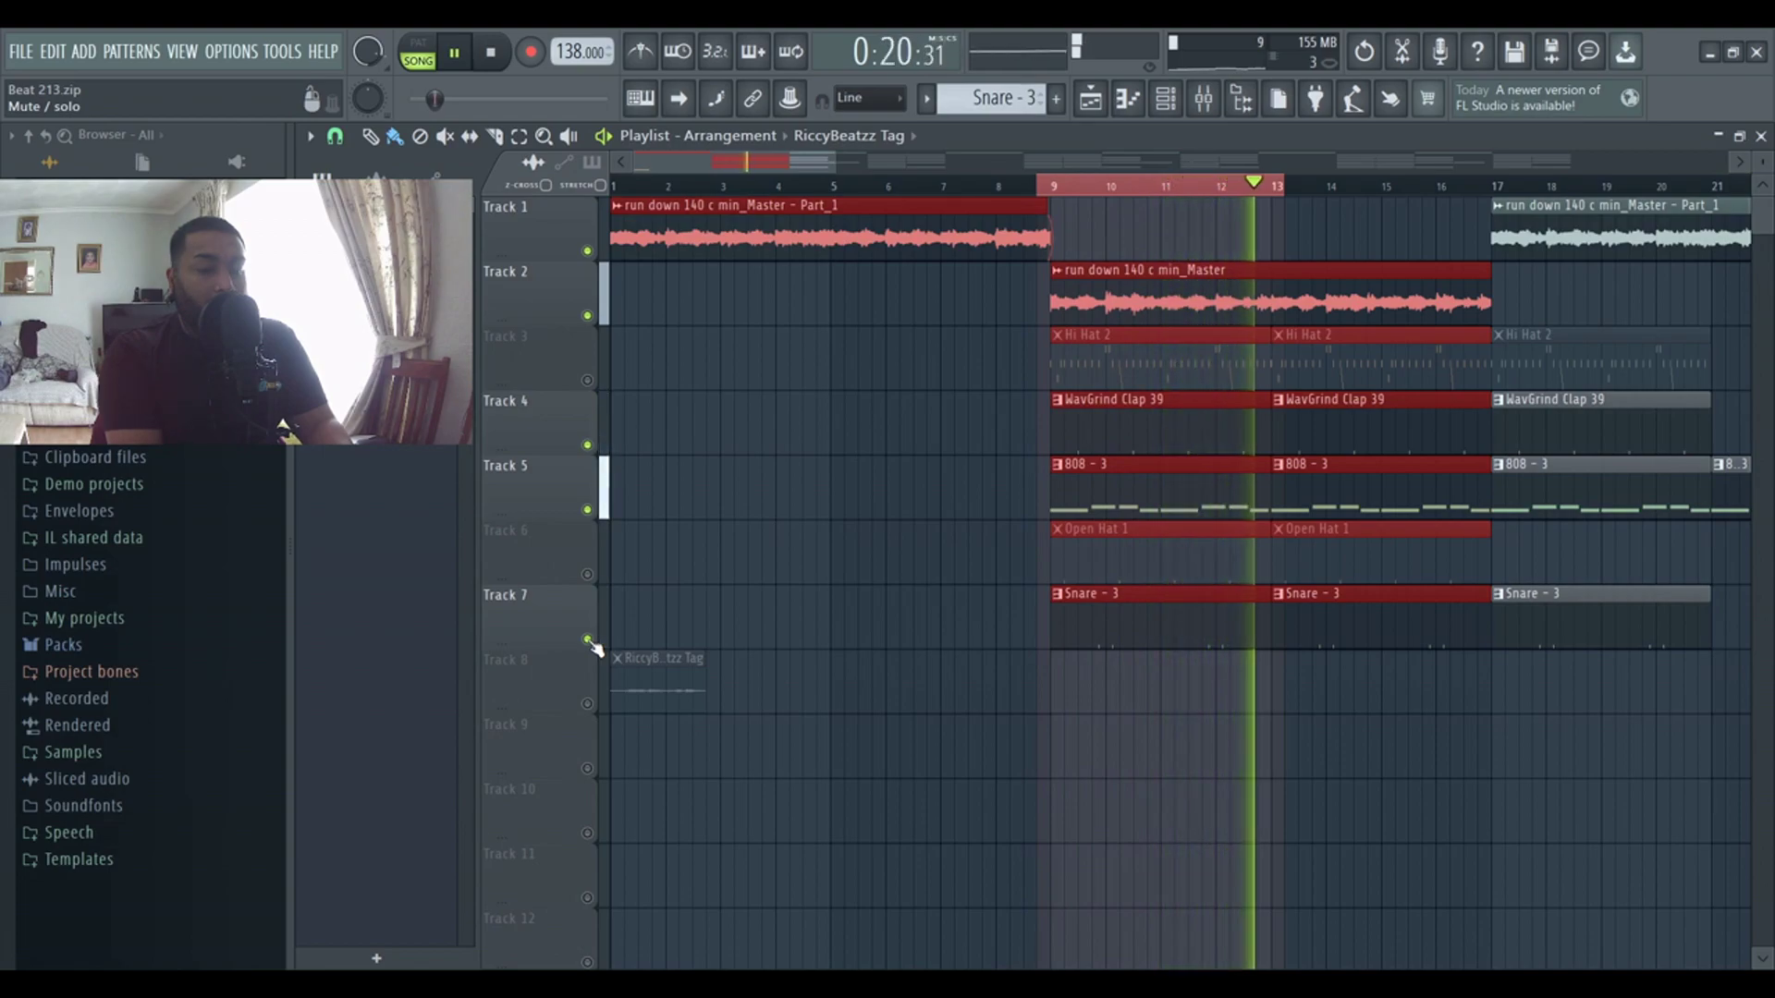
pyautogui.press('space')
pyautogui.click(587, 575)
pyautogui.press('space')
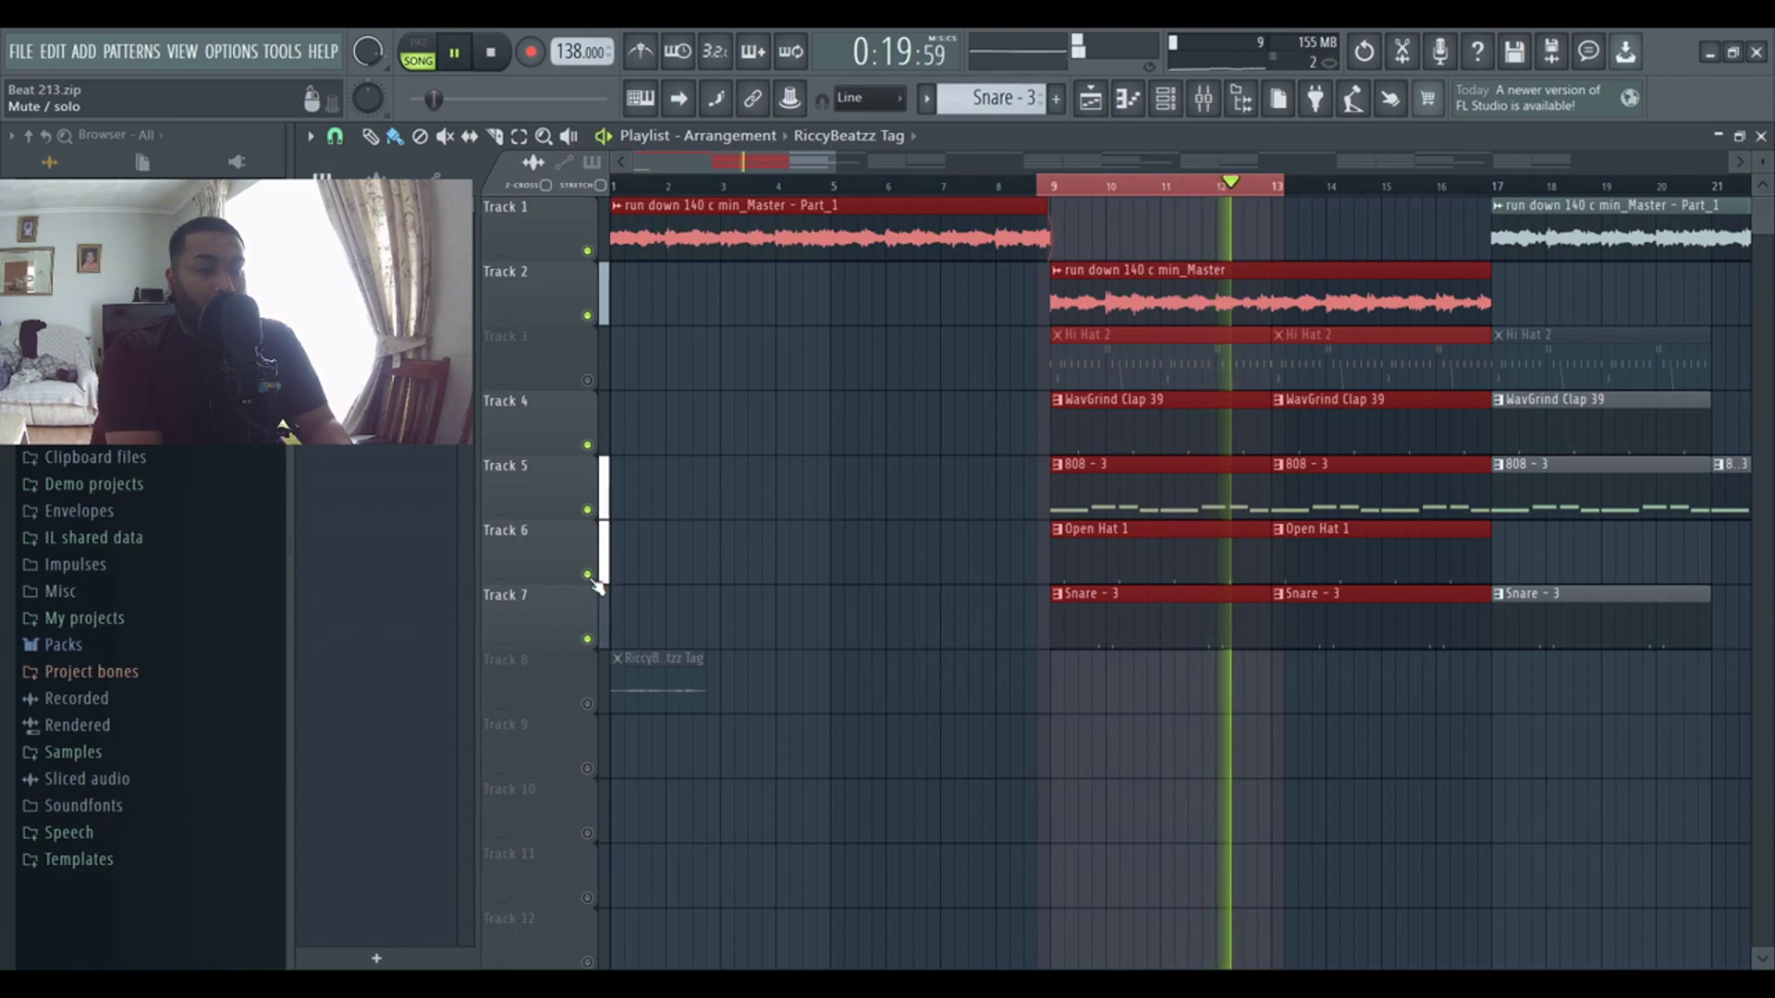
pyautogui.press('space')
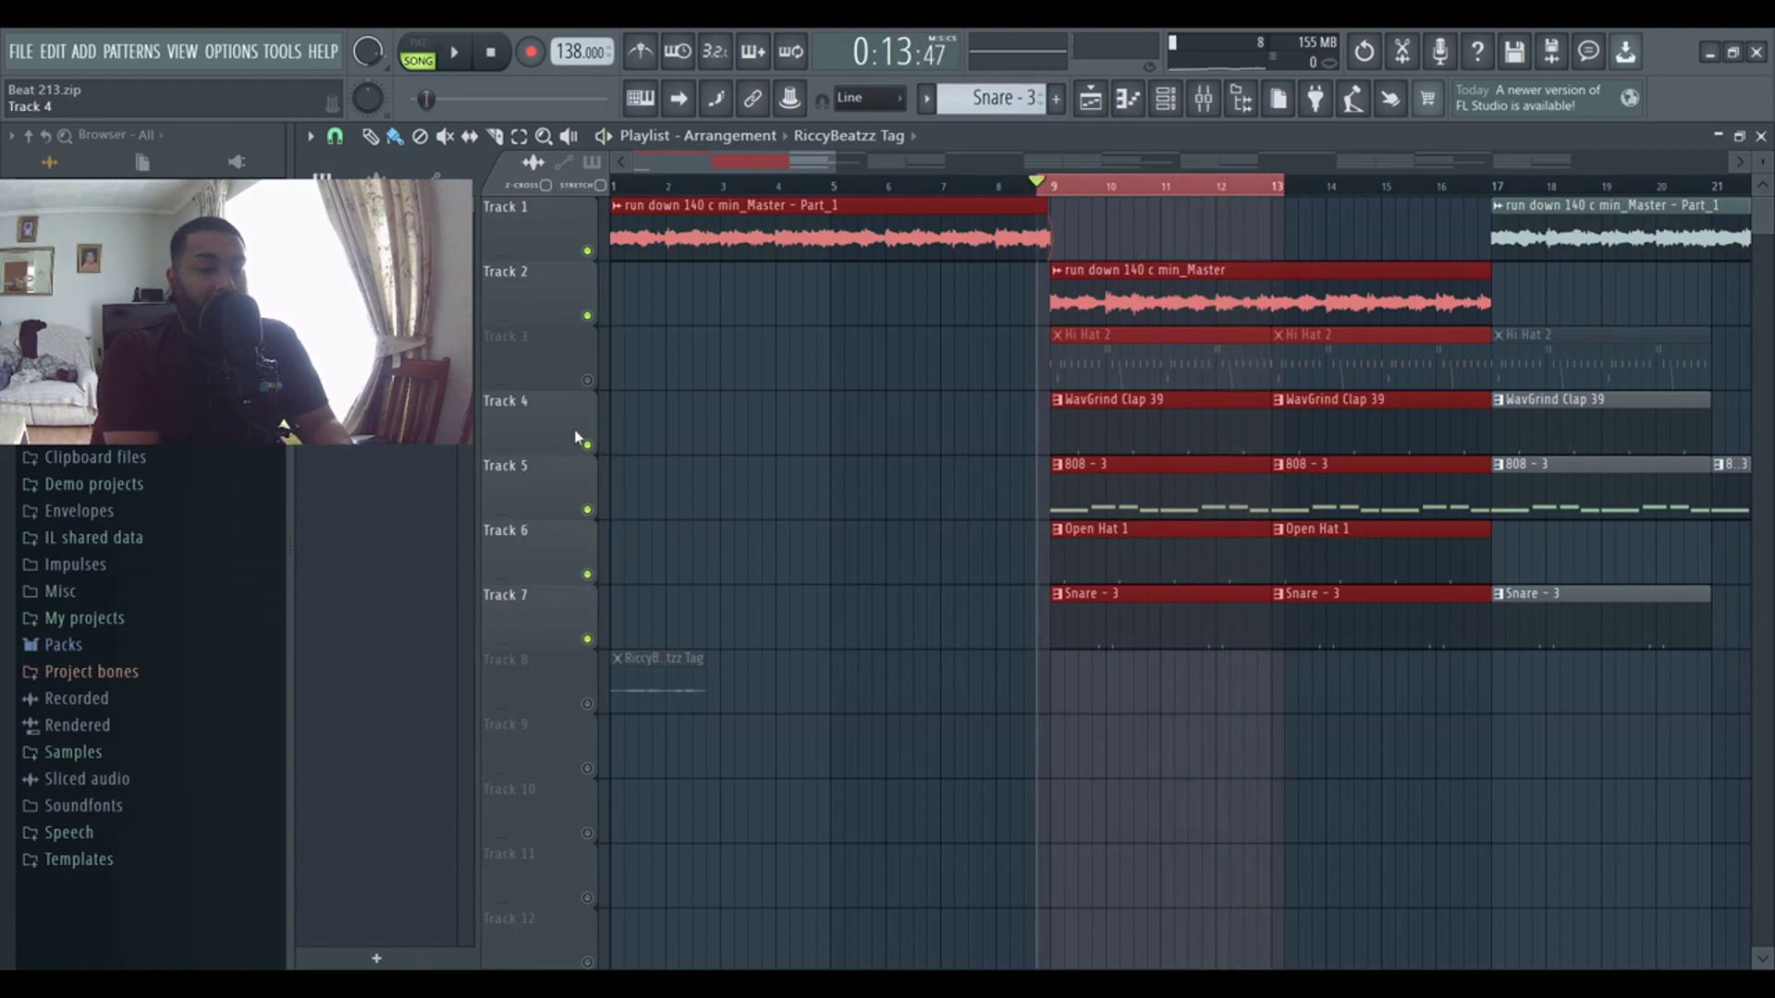
# - Unmute and audition the hi hat track, clear the selection, and open Hi Hat 2's notes
pyautogui.click(600, 388)
pyautogui.press('space')
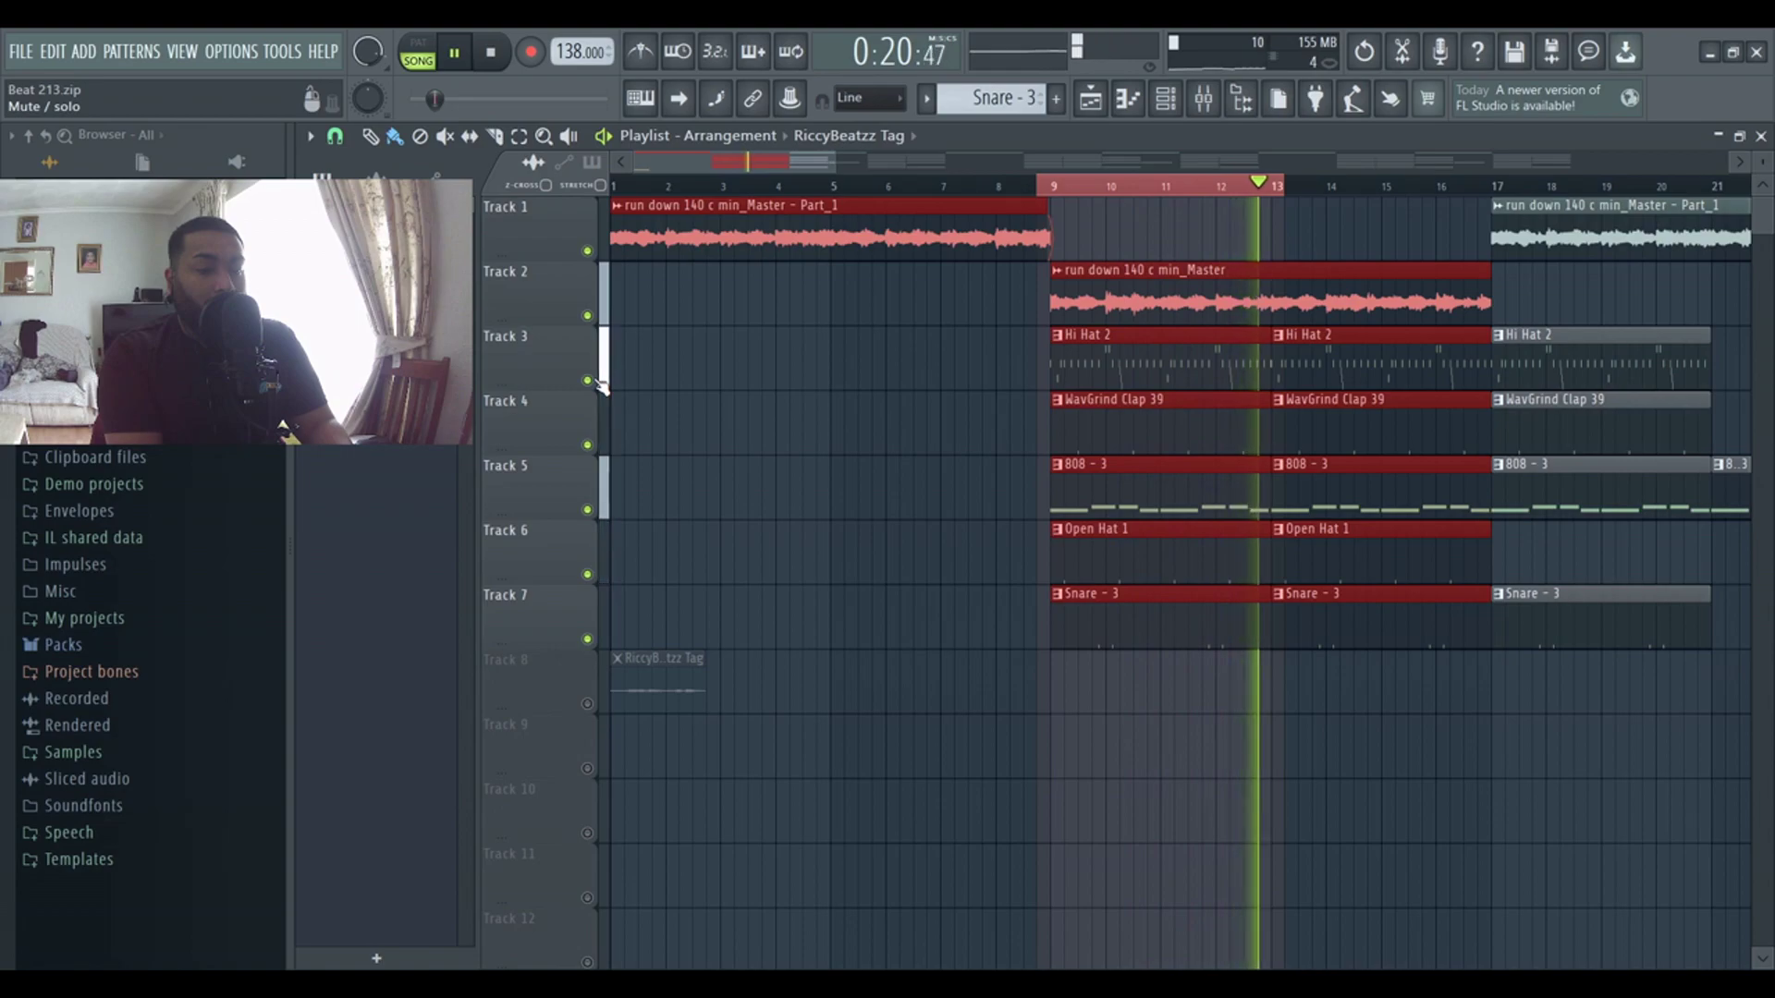
pyautogui.press('space')
pyautogui.click(1177, 202)
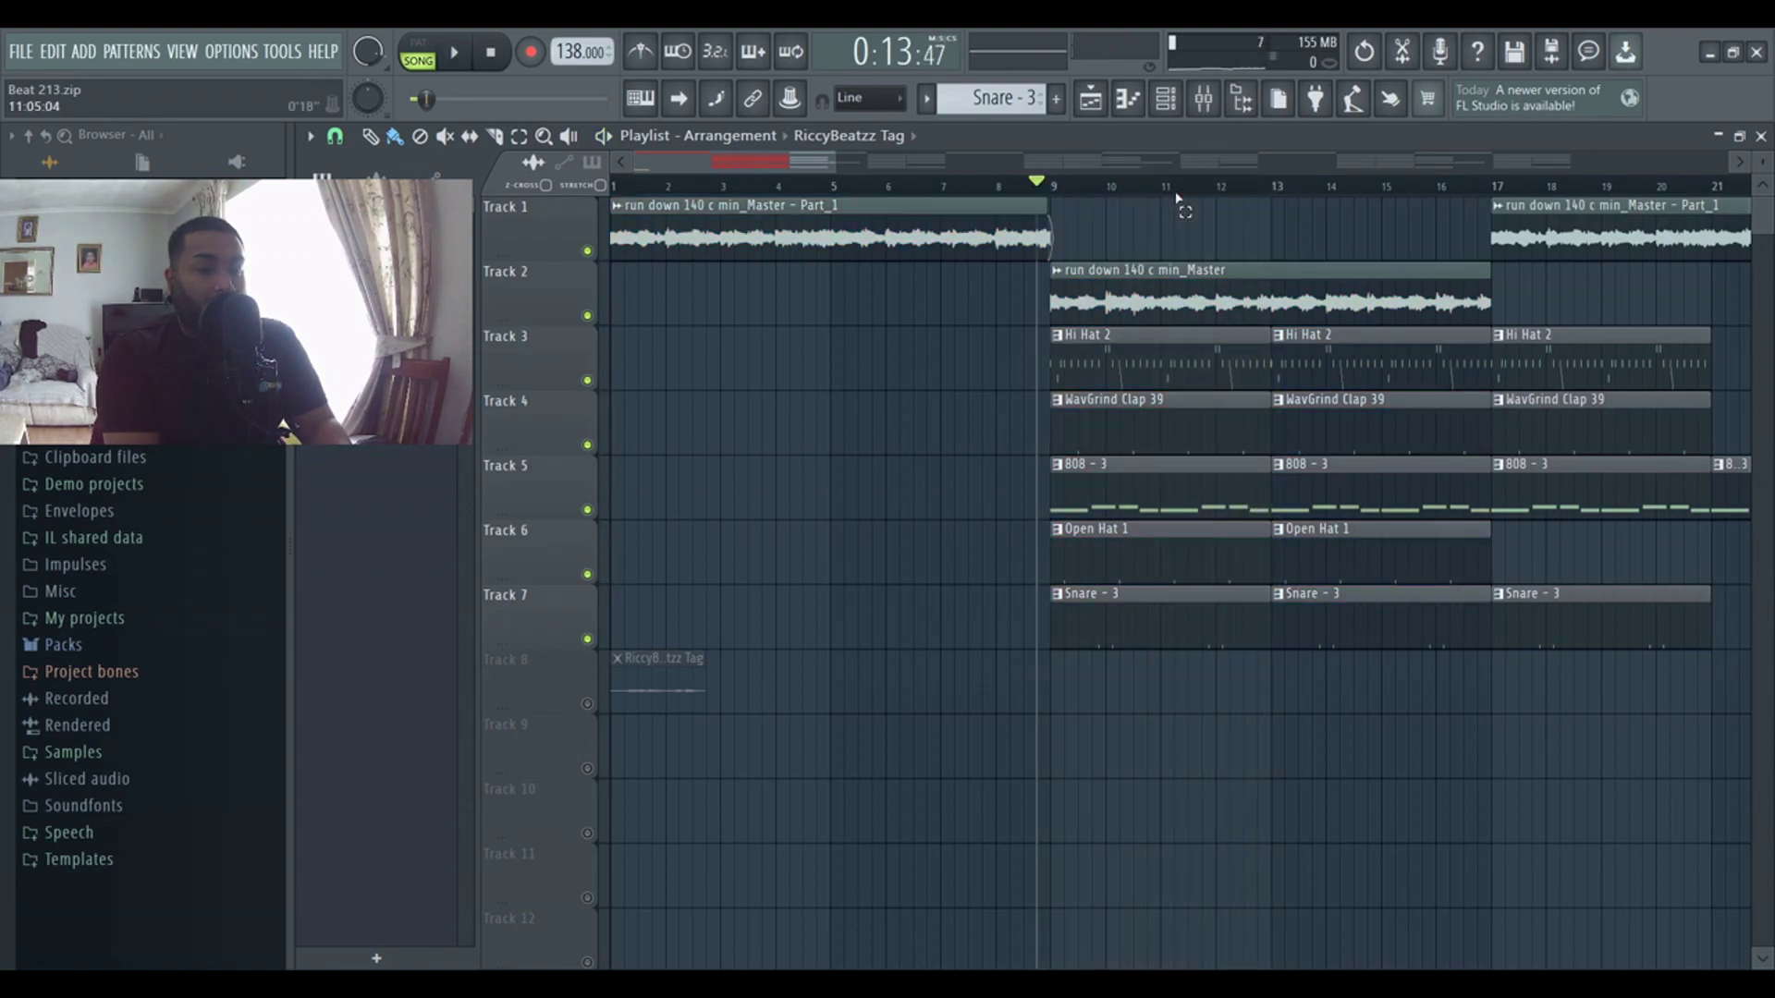
pyautogui.doubleClick(1143, 361)
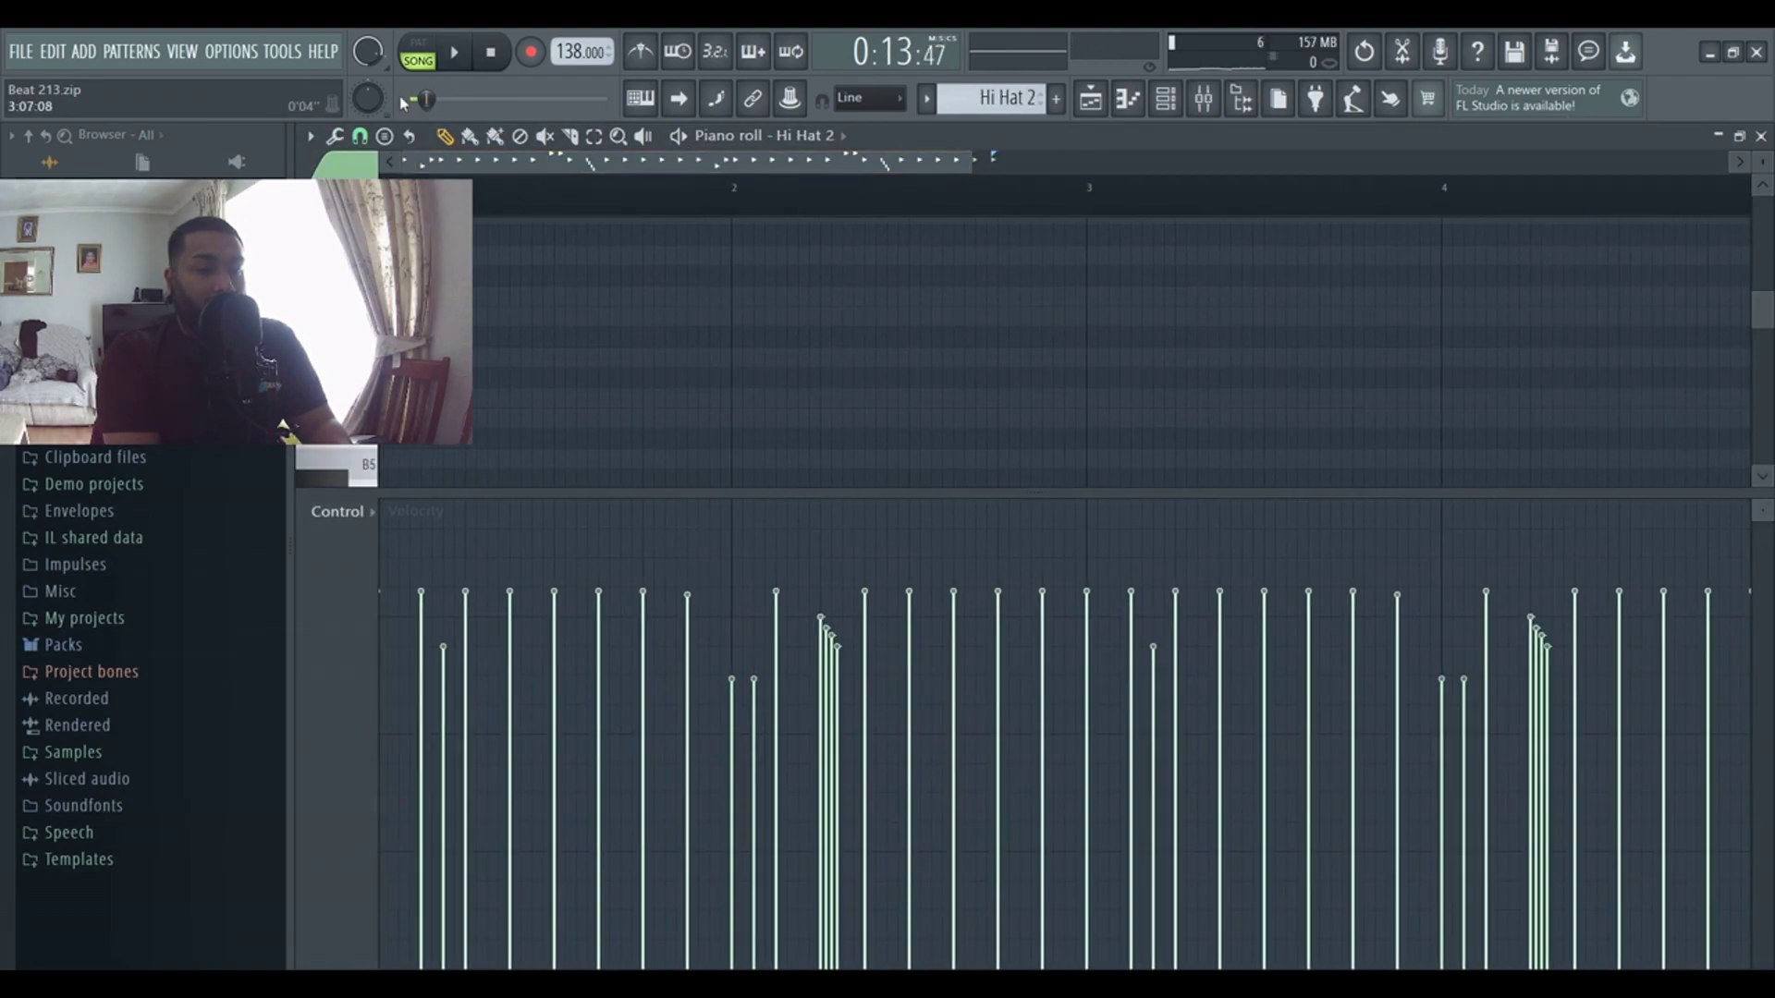
pyautogui.moveTo(961, 154); pyautogui.dragTo(1259, 158)
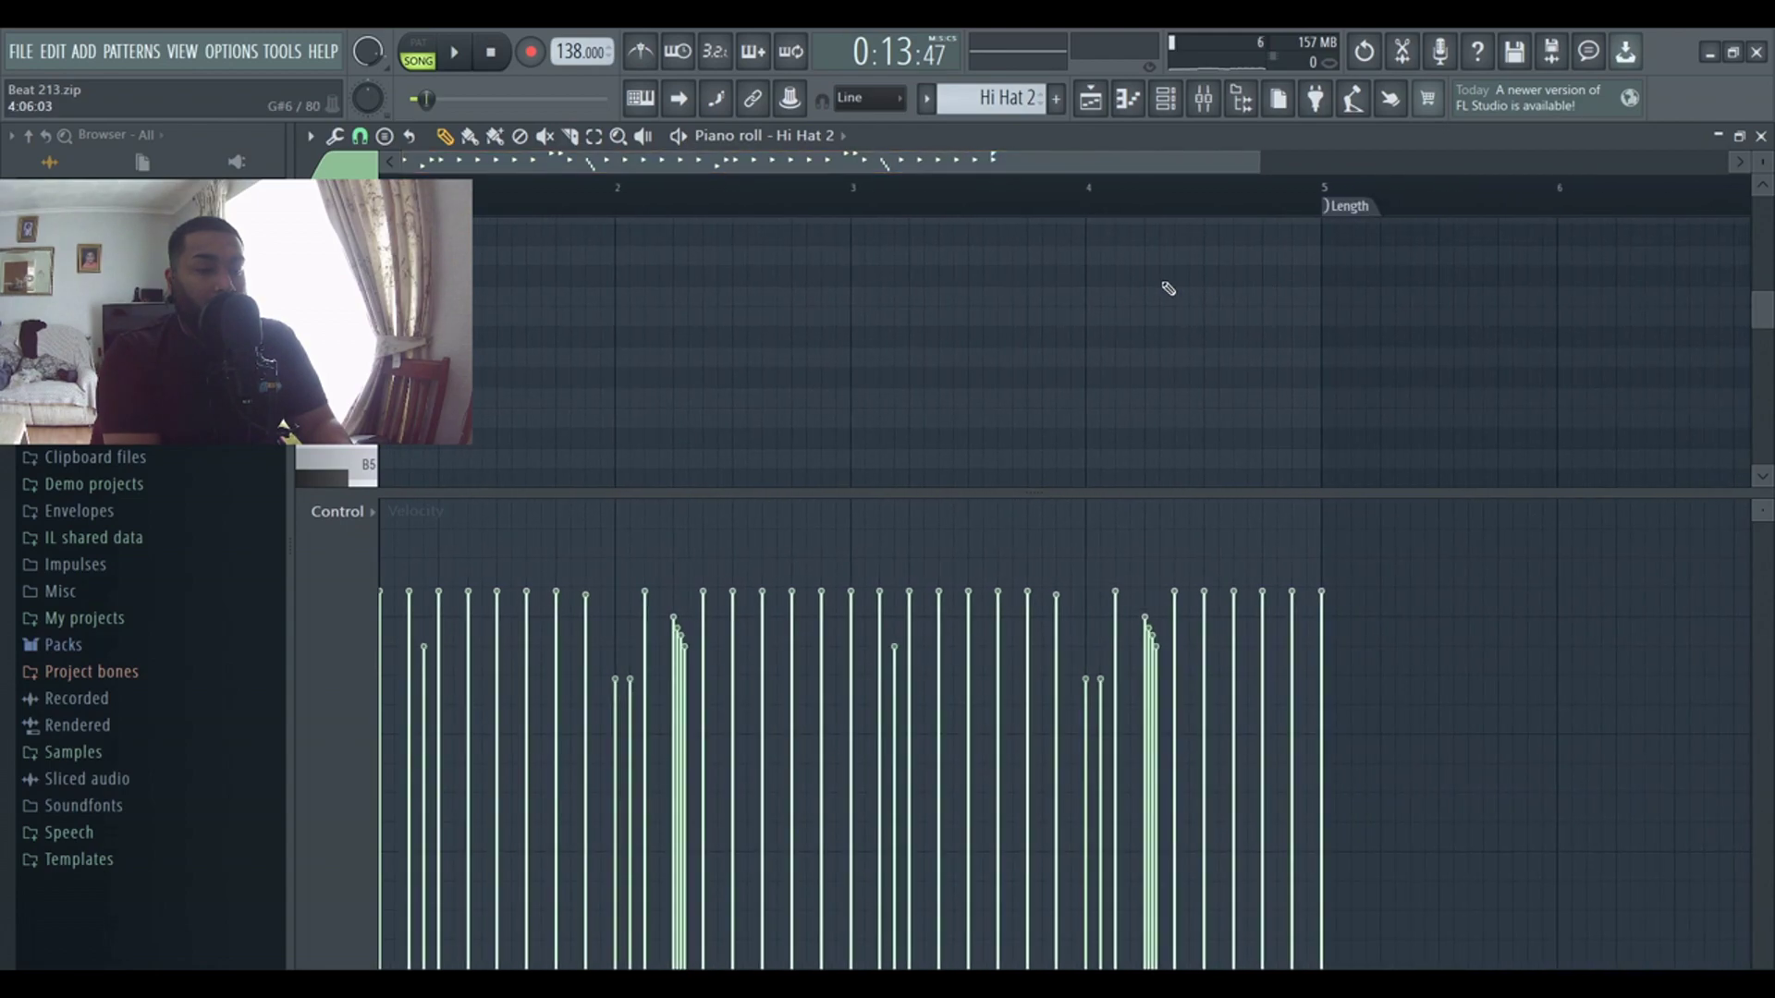
pyautogui.scroll(-4, 1168, 288)
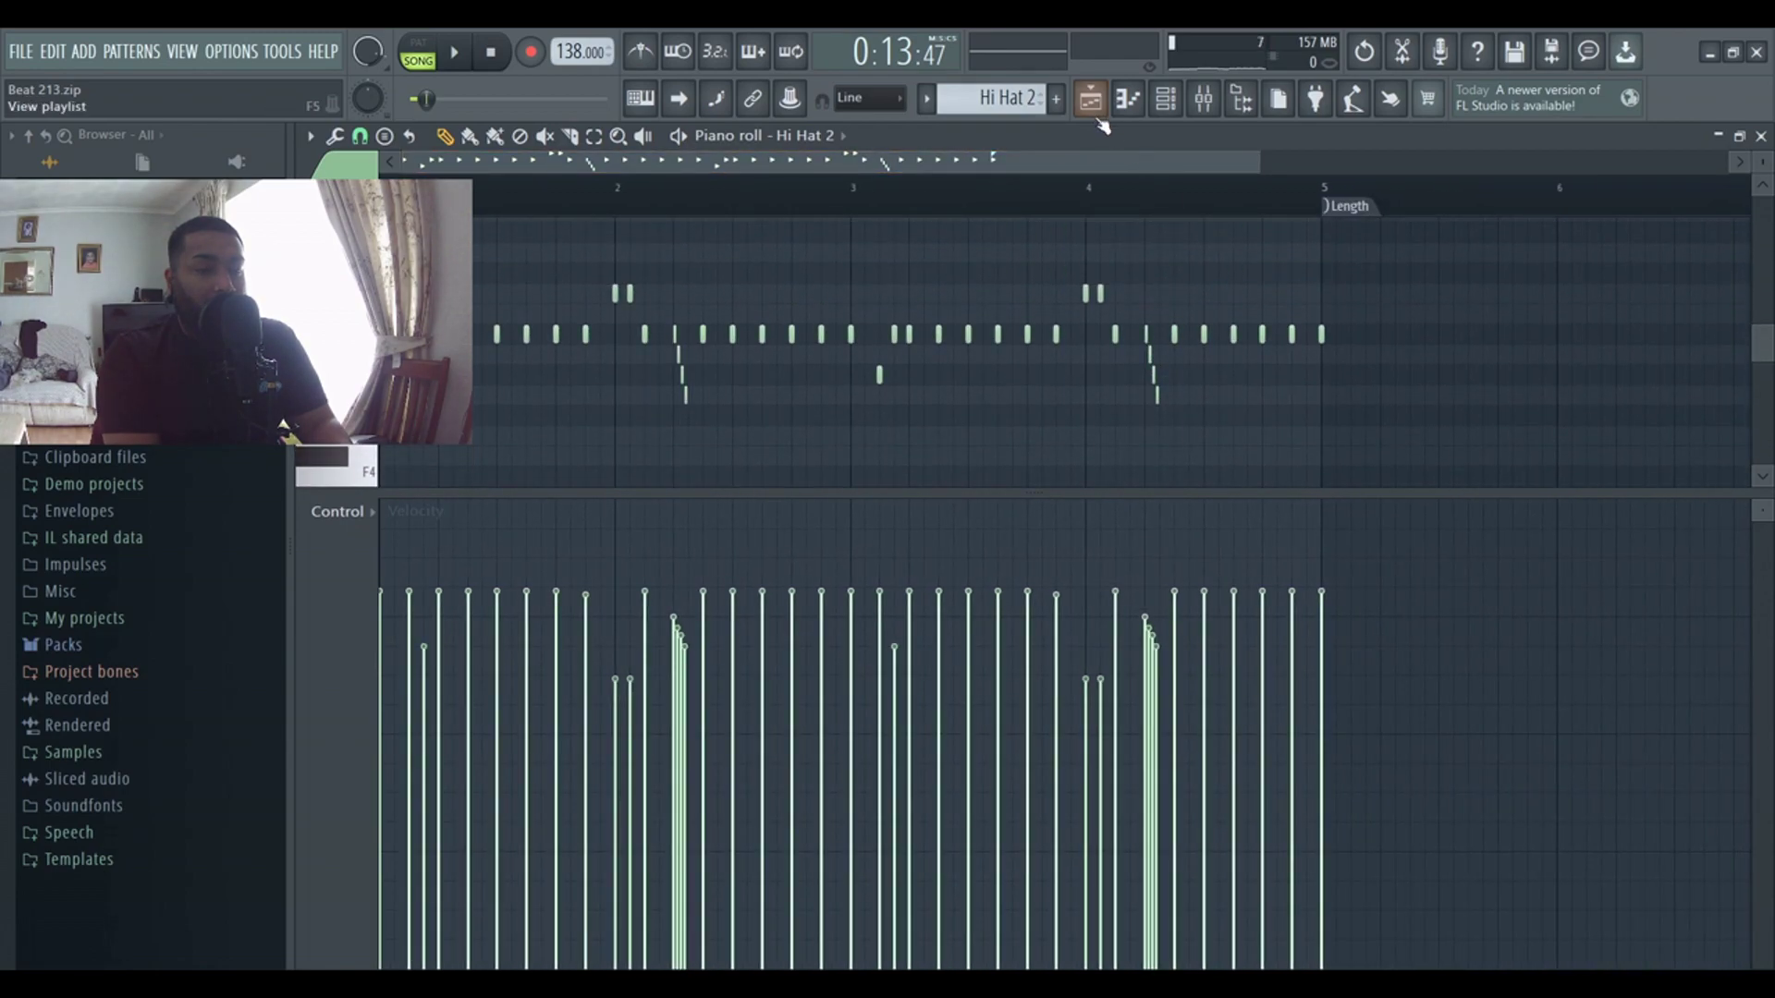
# - In the mixer, view the effect racks on the snare, 808 and Master inserts
pyautogui.click(1196, 103)
pyautogui.click(569, 175)
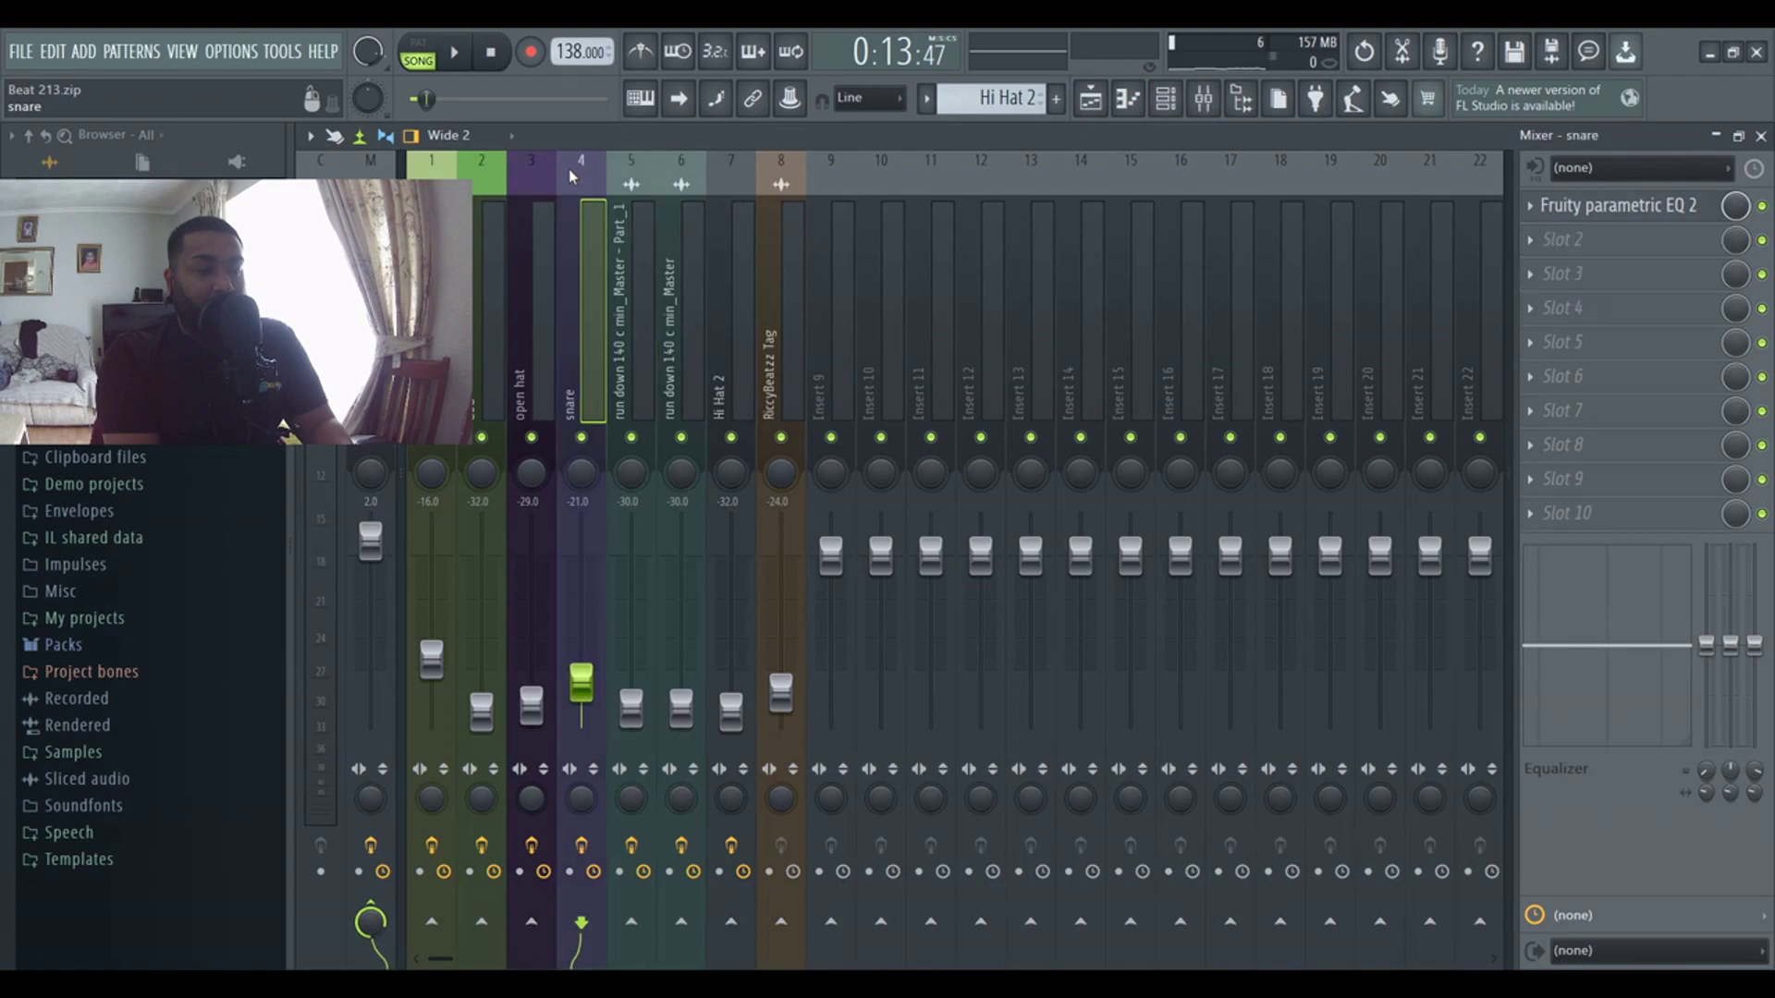
pyautogui.click(484, 185)
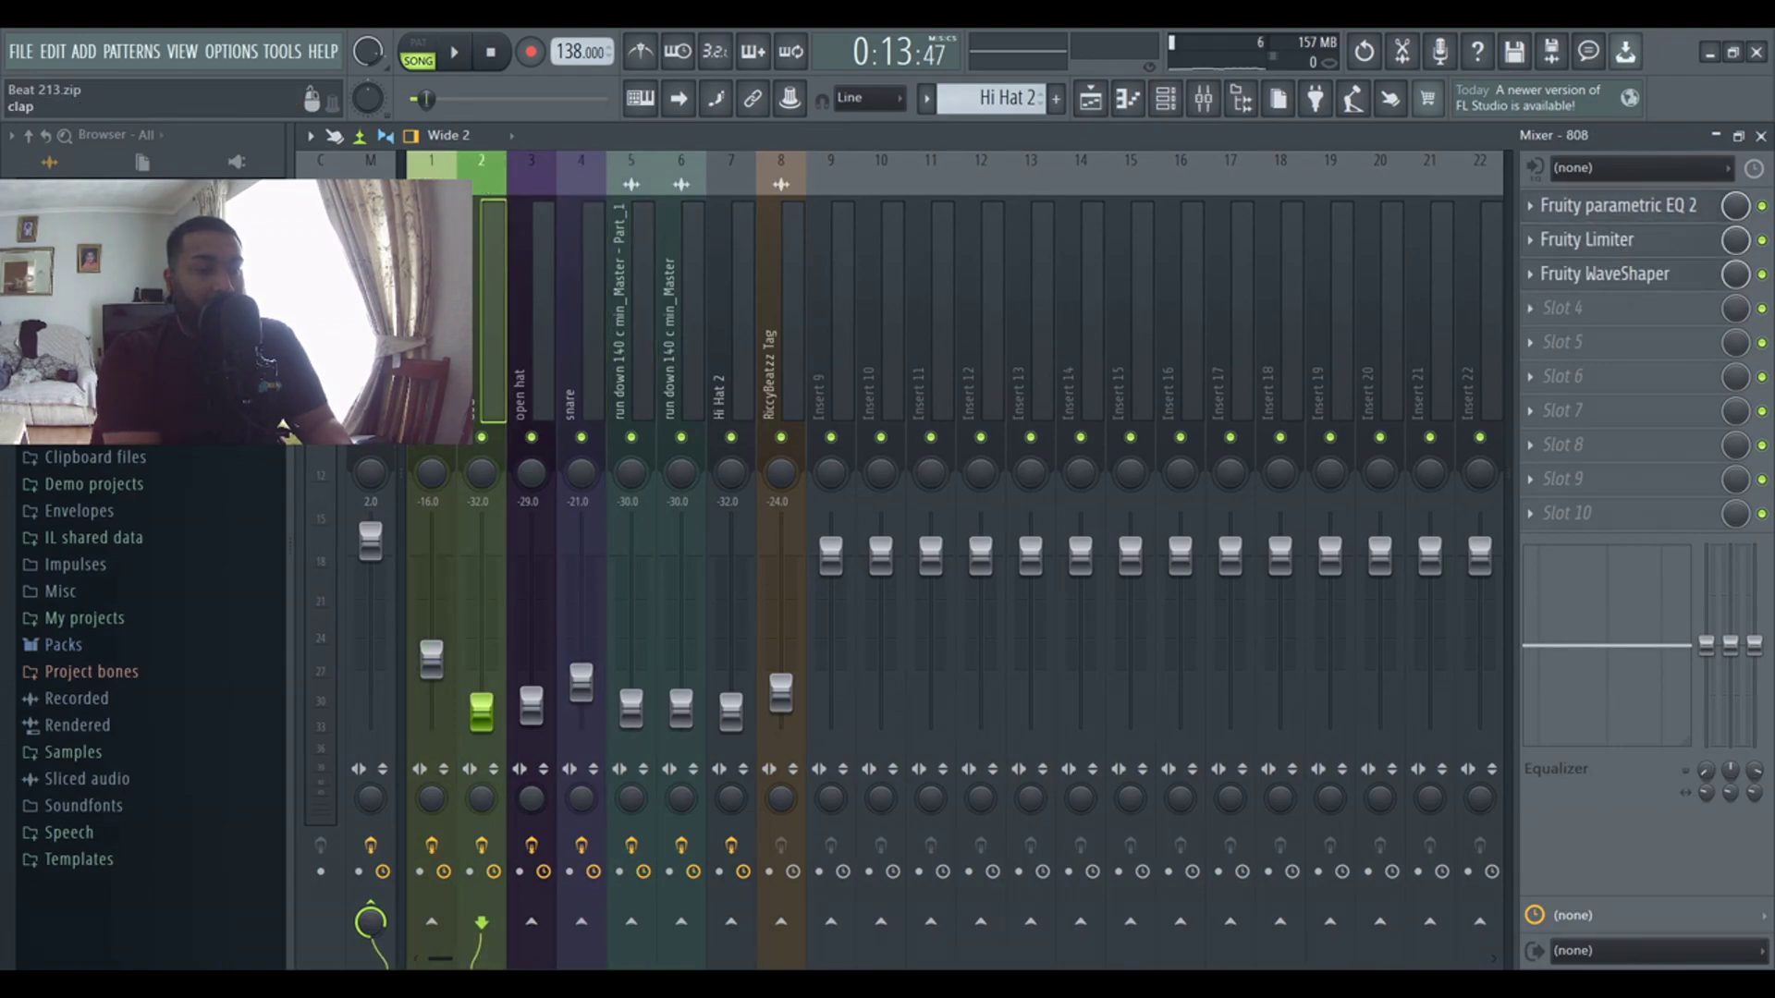
pyautogui.click(369, 167)
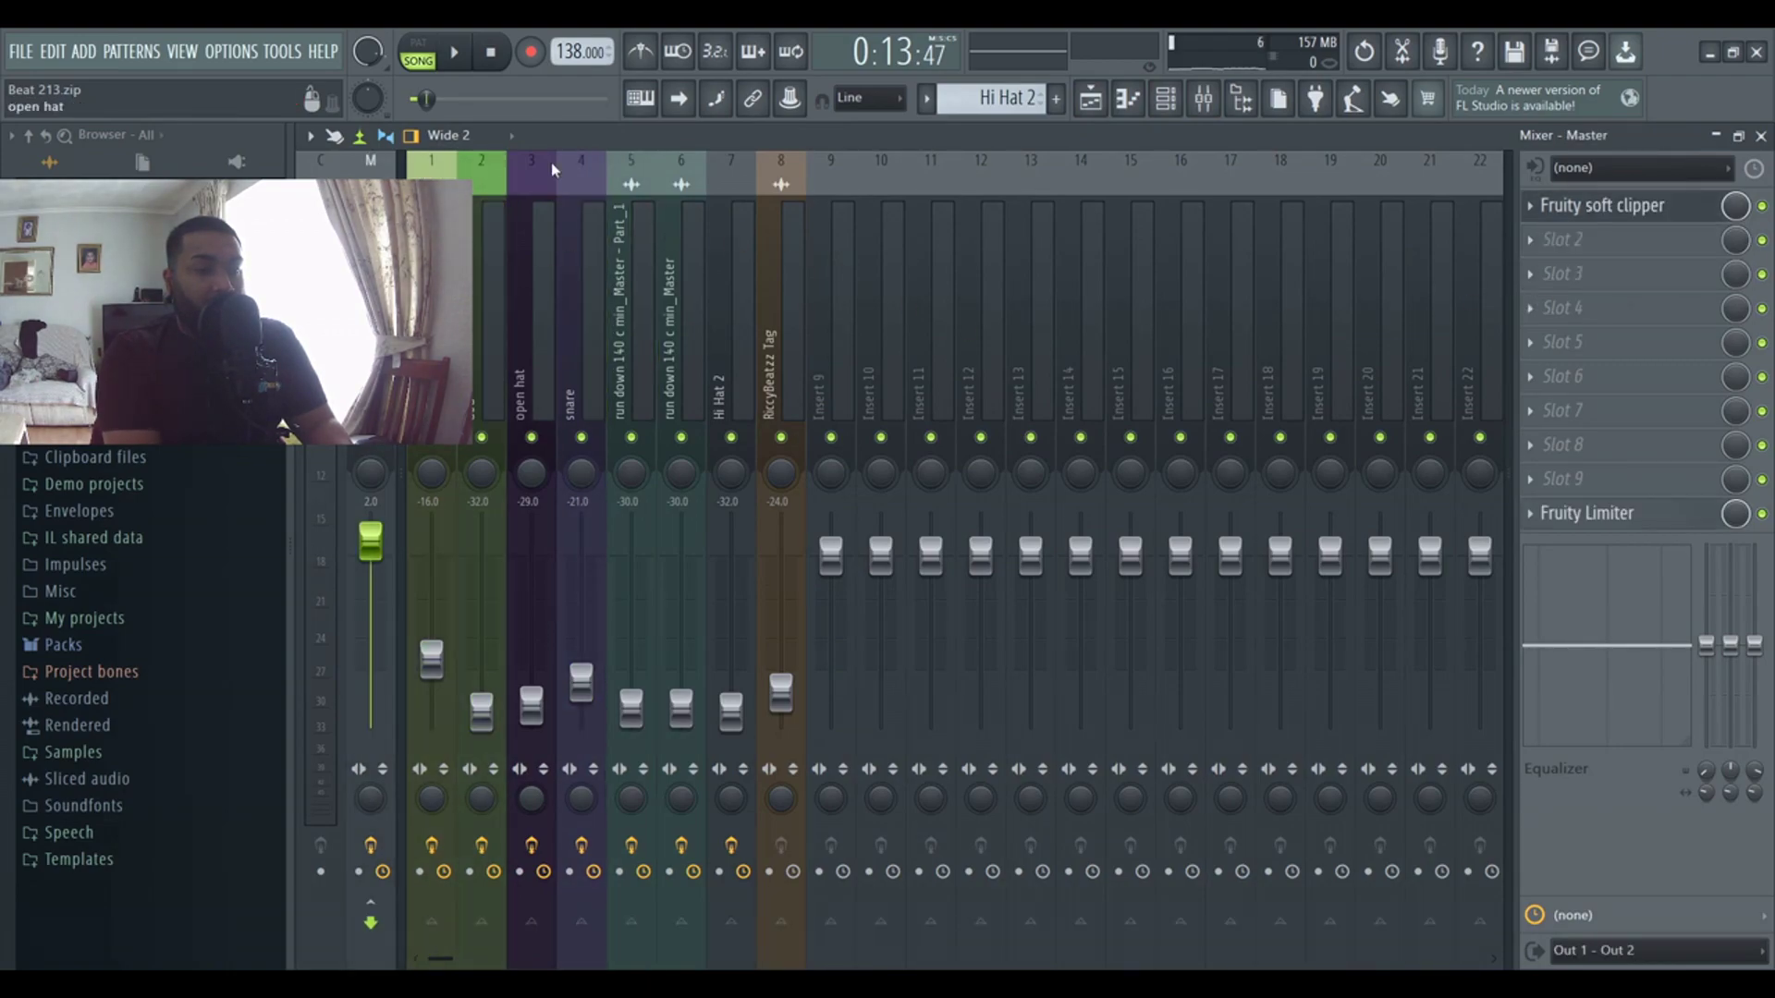
# - Back in the playlist, unmute the Track 8 tag clip and briefly play from the start
pyautogui.click(1094, 100)
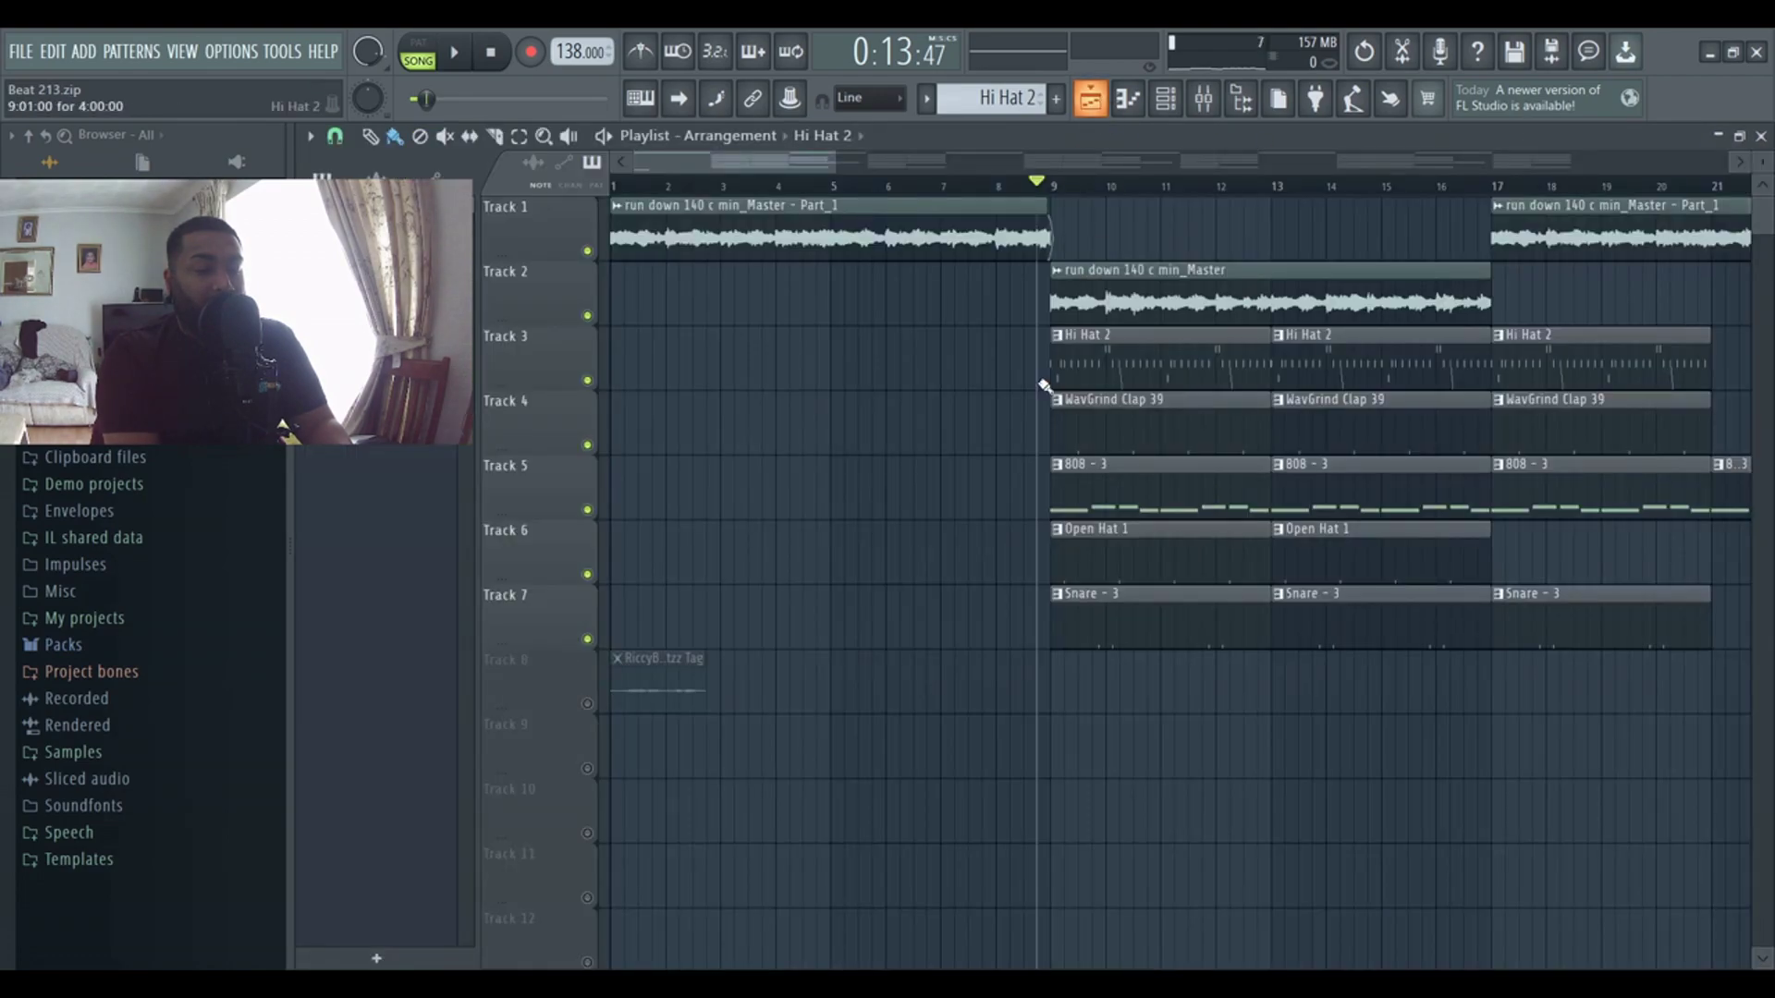
pyautogui.click(587, 705)
pyautogui.click(1037, 208)
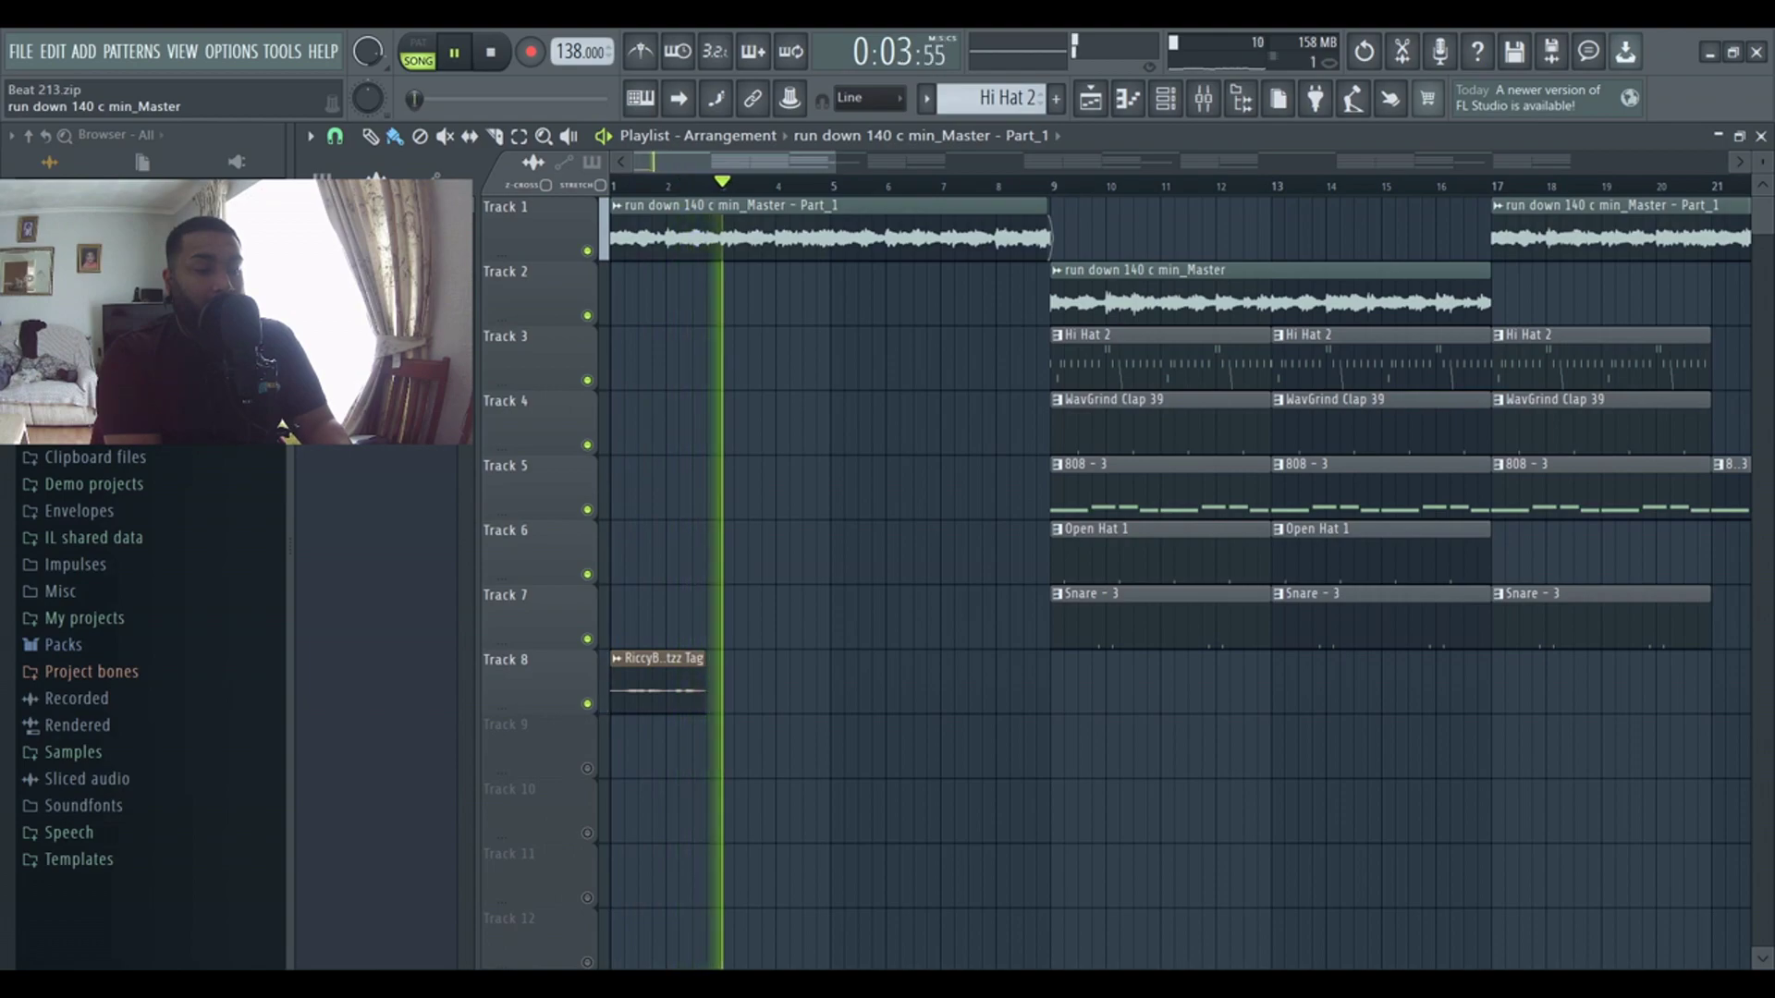
pyautogui.press('space')
pyautogui.keyDown('ctrl'); pyautogui.scroll(-3, 1178, 555); pyautogui.keyUp('ctrl')
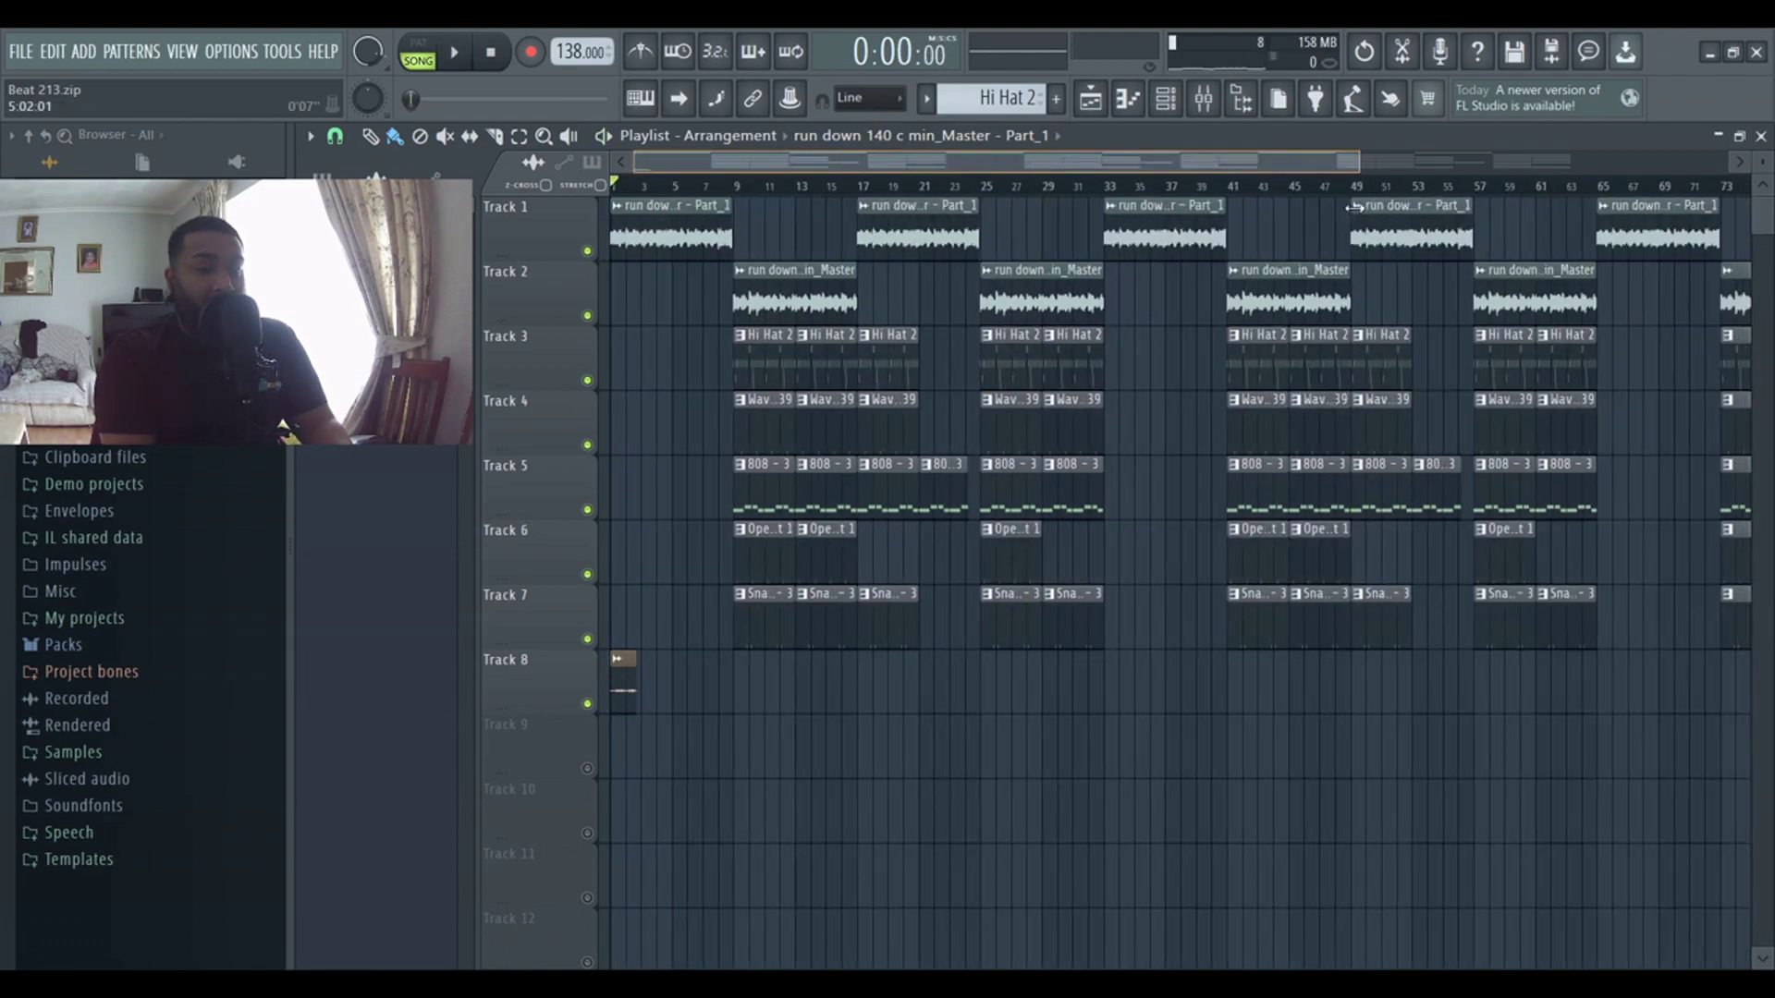
pyautogui.keyDown('ctrl'); pyautogui.scroll(-3, 1178, 555); pyautogui.keyUp('ctrl')
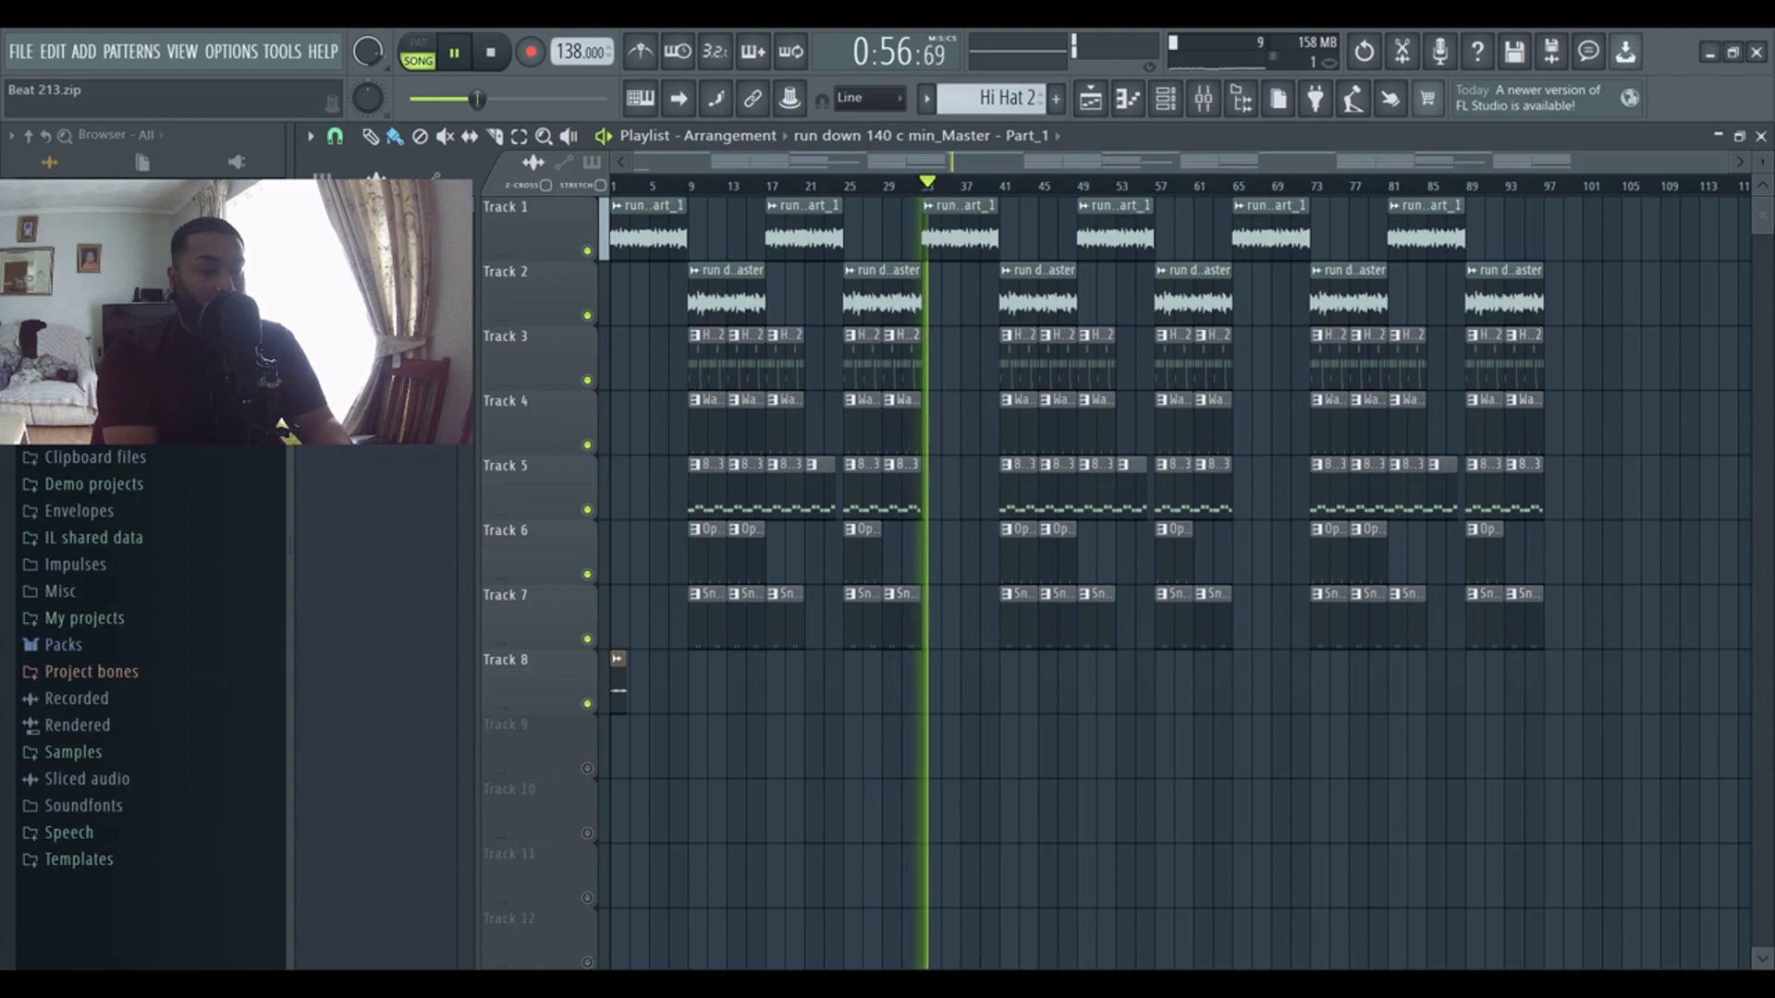
pyautogui.press('space')
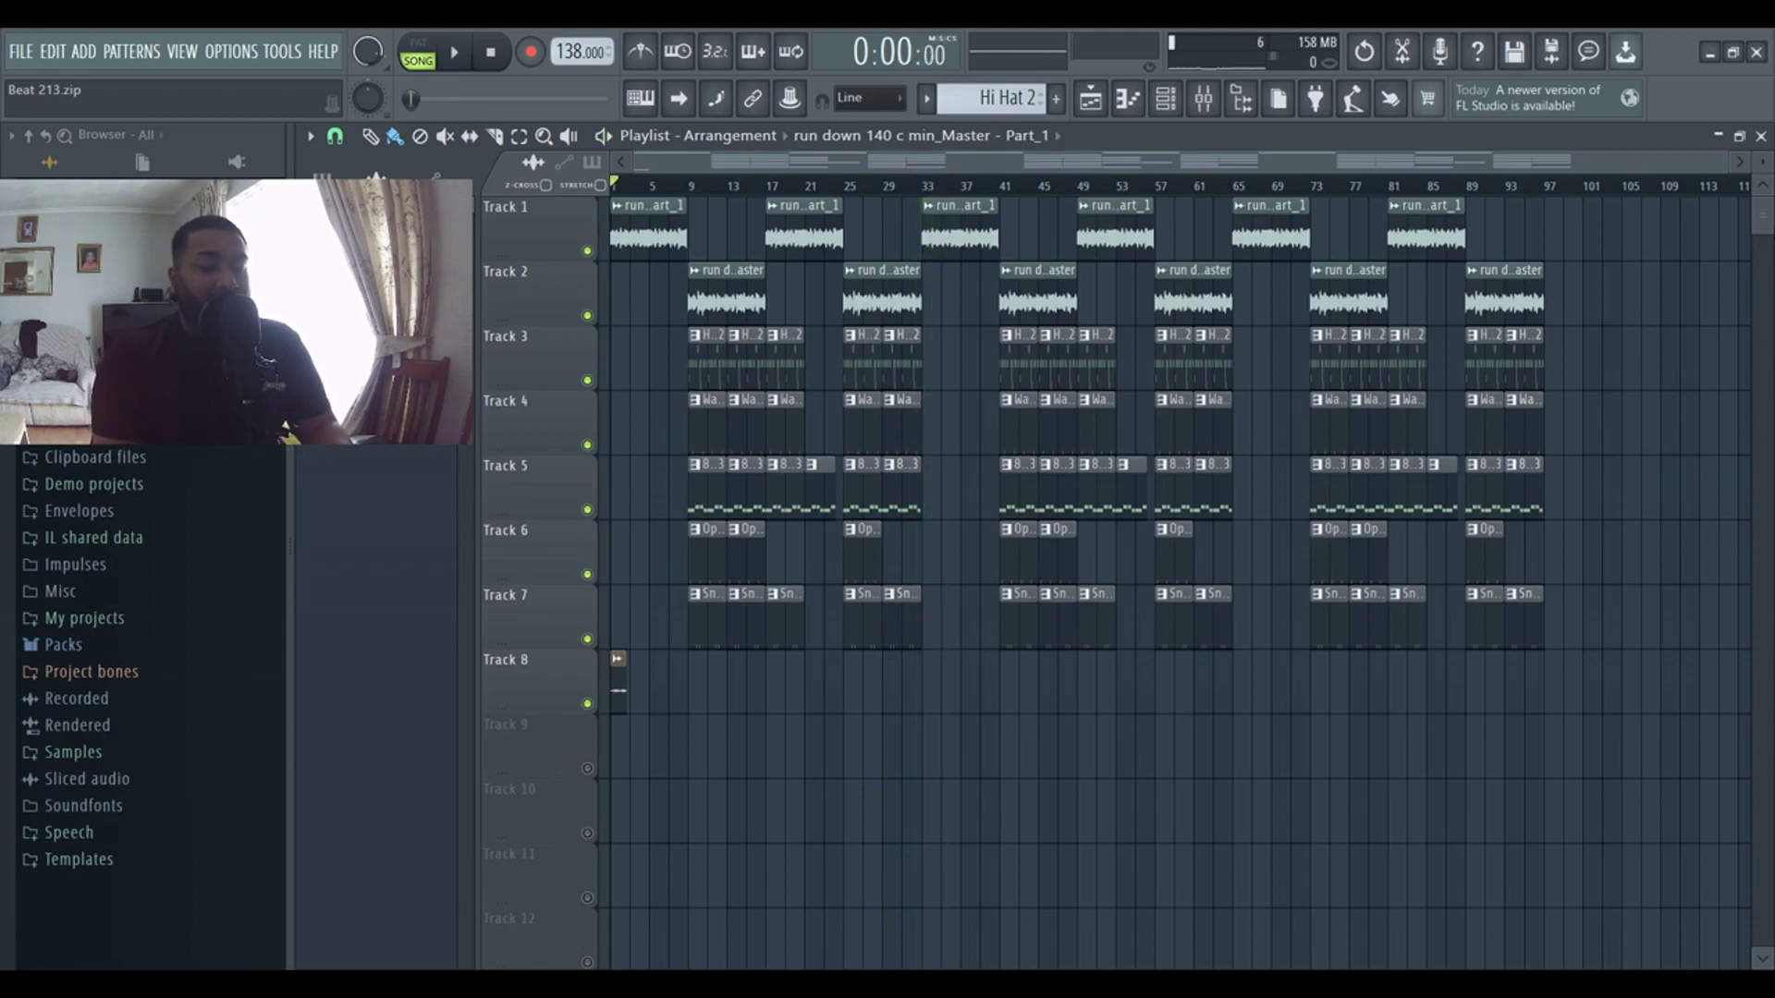